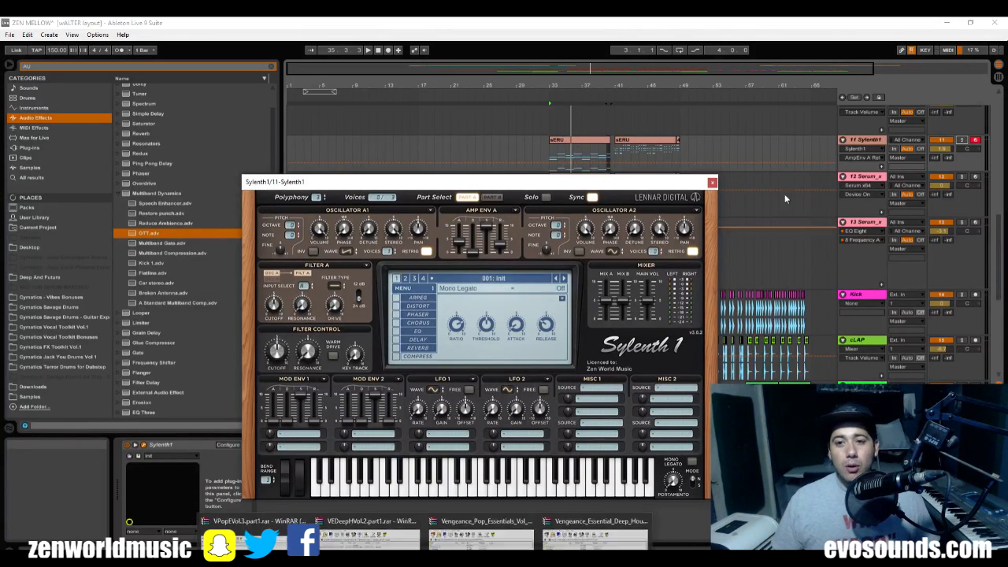
# Close the Sylenth1 plugin window and examine the Sylenth1 and Serum clips starting at bar 33 in the arrangement.
pyautogui.click(712, 182)
pyautogui.scroll(2, 693, 331)
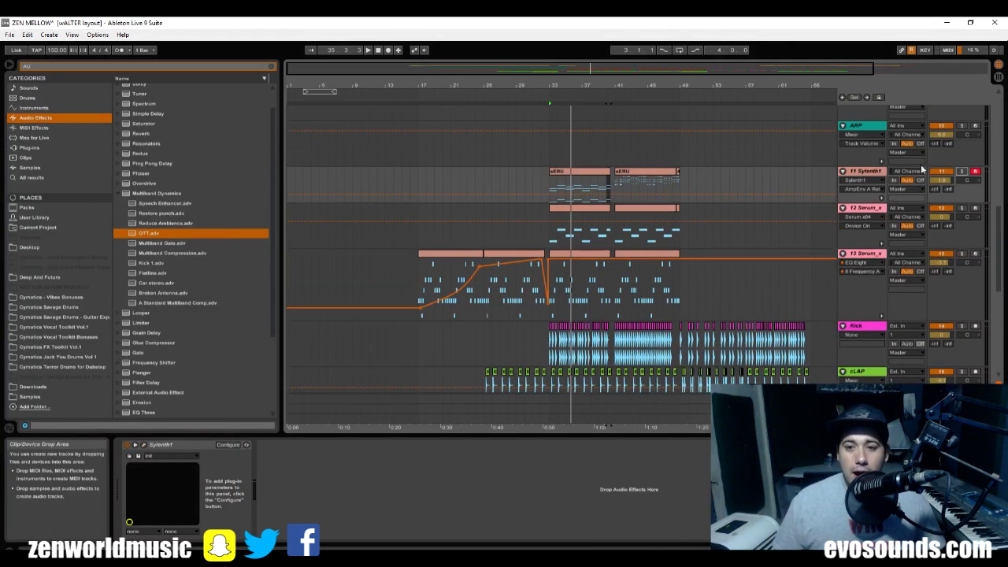
pyautogui.moveTo(790, 84); pyautogui.dragTo(804, 114)
pyautogui.scroll(4, 811, 205)
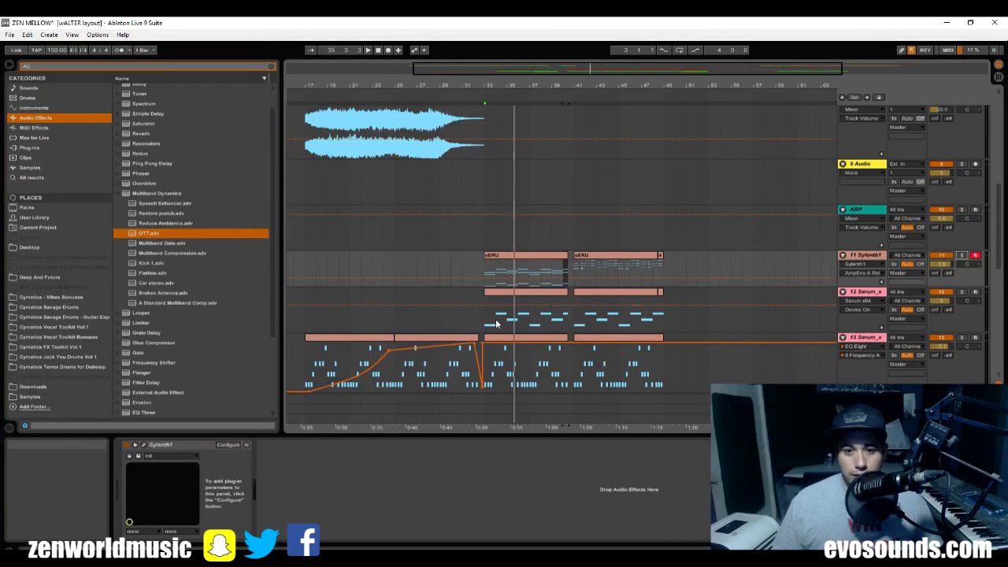
pyautogui.click(482, 268)
pyautogui.moveTo(527, 67); pyautogui.dragTo(528, 303)
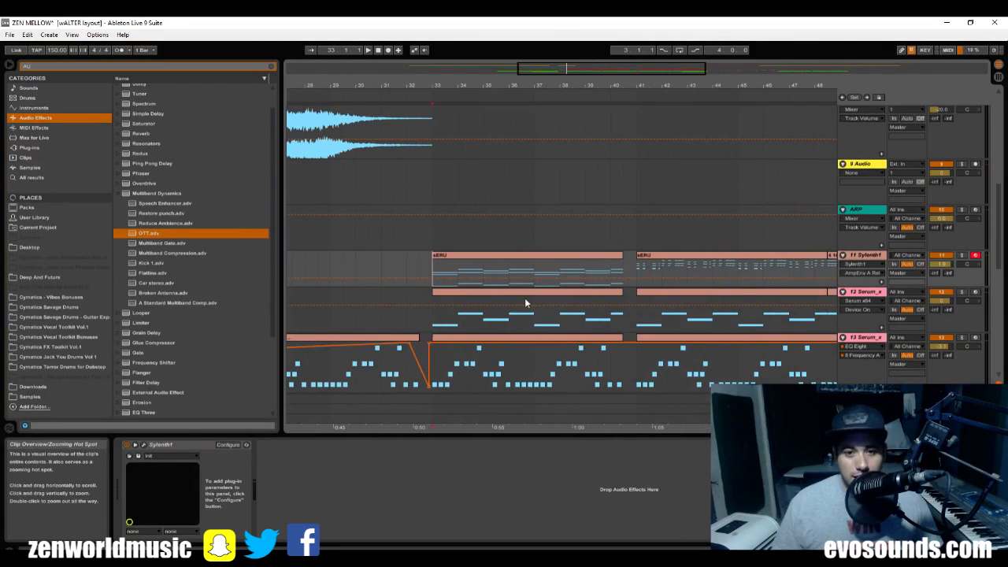
pyautogui.moveTo(564, 80); pyautogui.dragTo(481, 49)
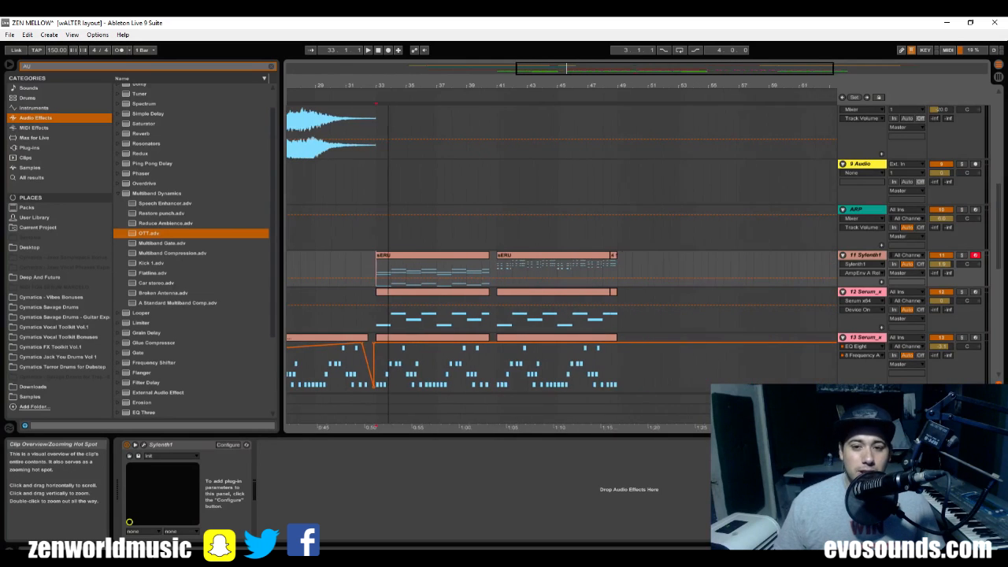
# Play the arrangement from bar 41, review the tracks while it plays, and stop playback.
pyautogui.click(499, 269)
pyautogui.scroll(-3, 563, 294)
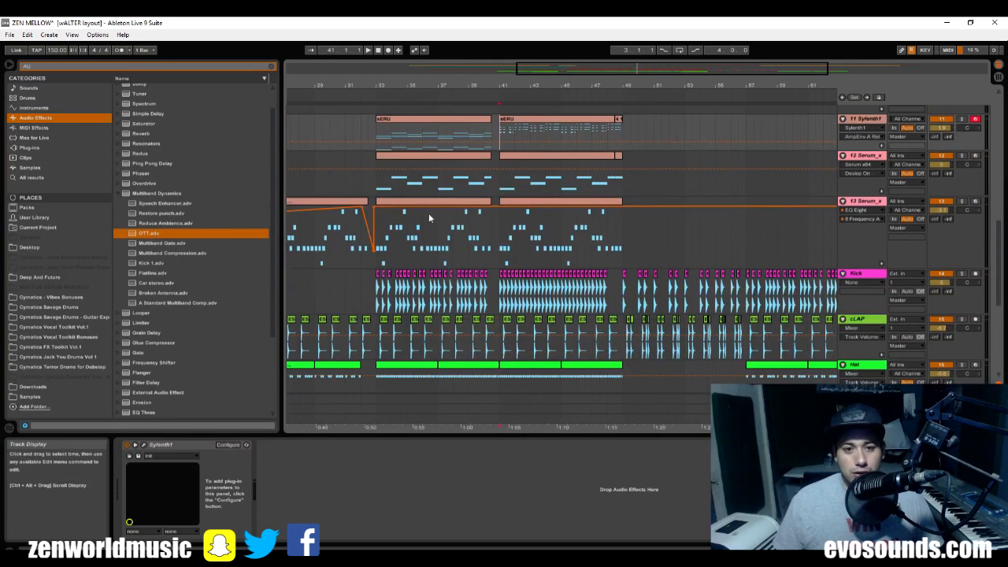
pyautogui.click(344, 168)
pyautogui.press('space')
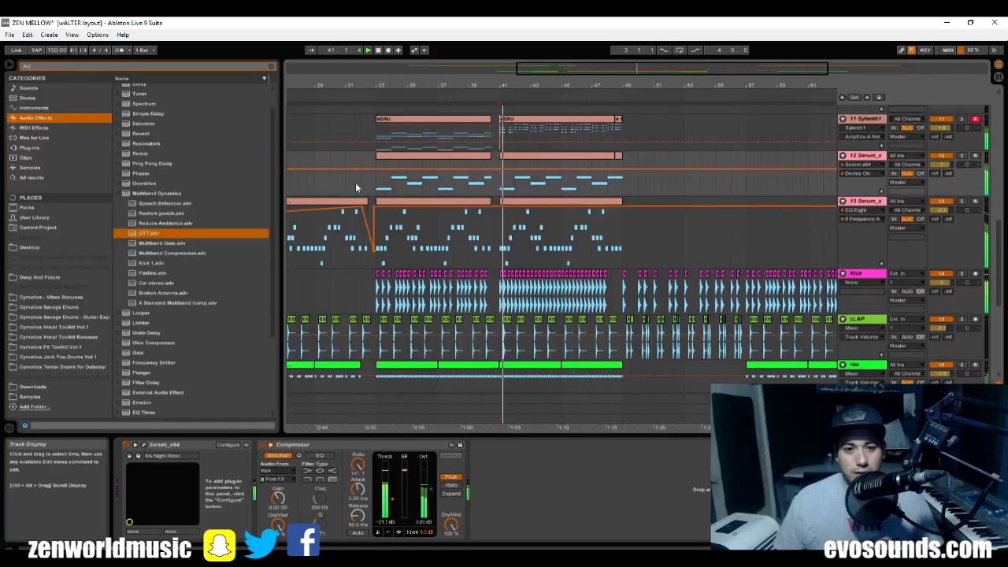
pyautogui.scroll(3, 741, 187)
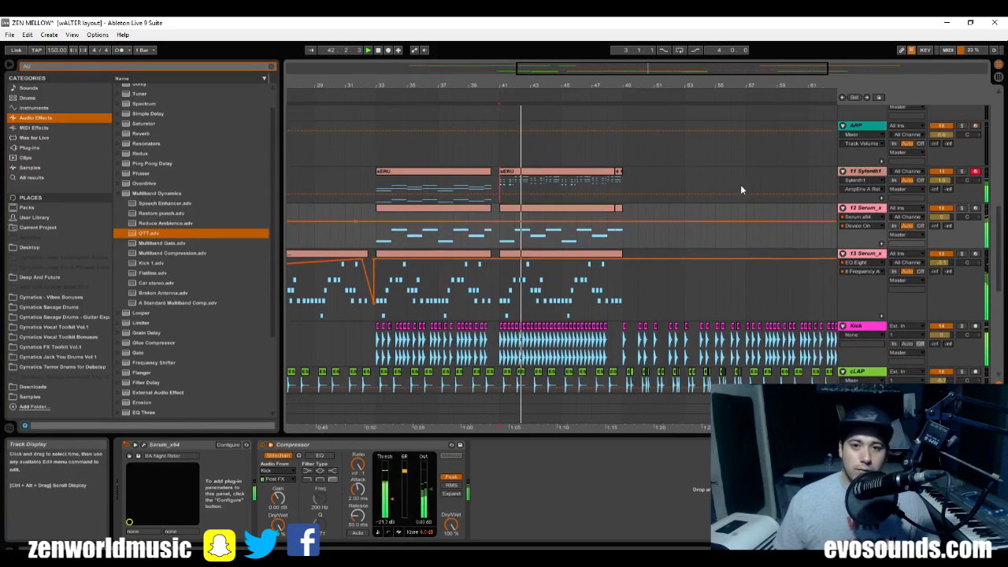
pyautogui.scroll(-10, 825, 230)
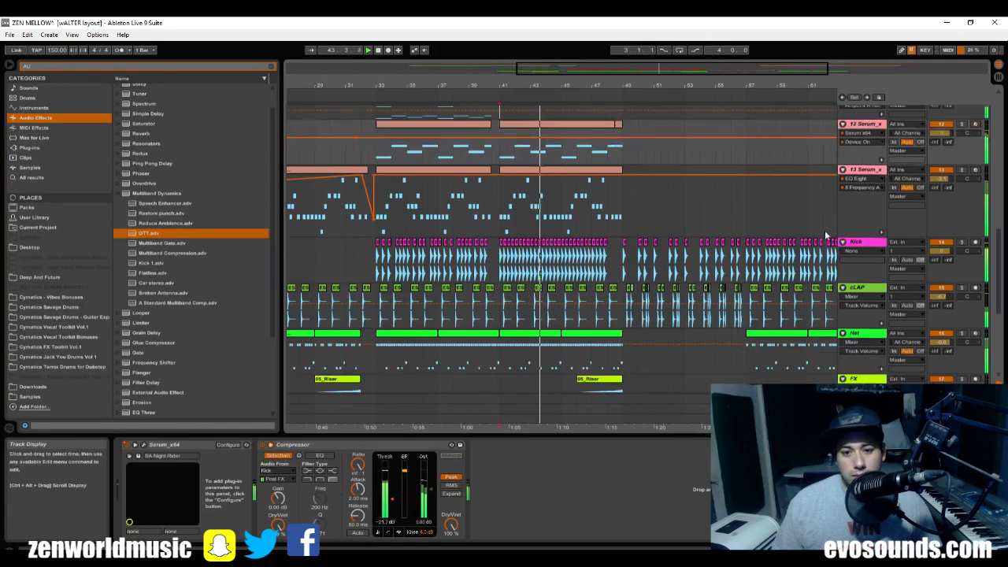
pyautogui.scroll(10, 825, 264)
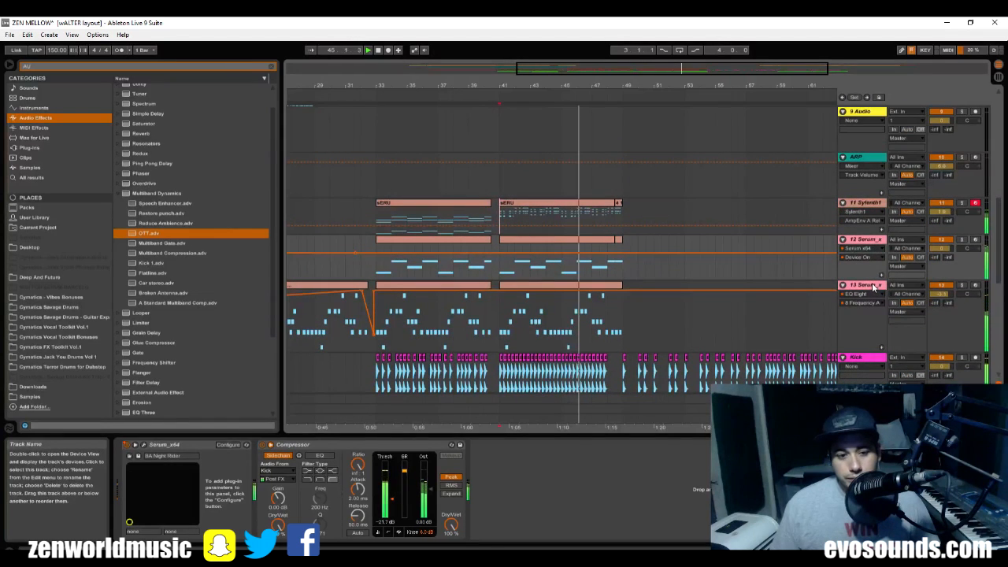
pyautogui.press('space')
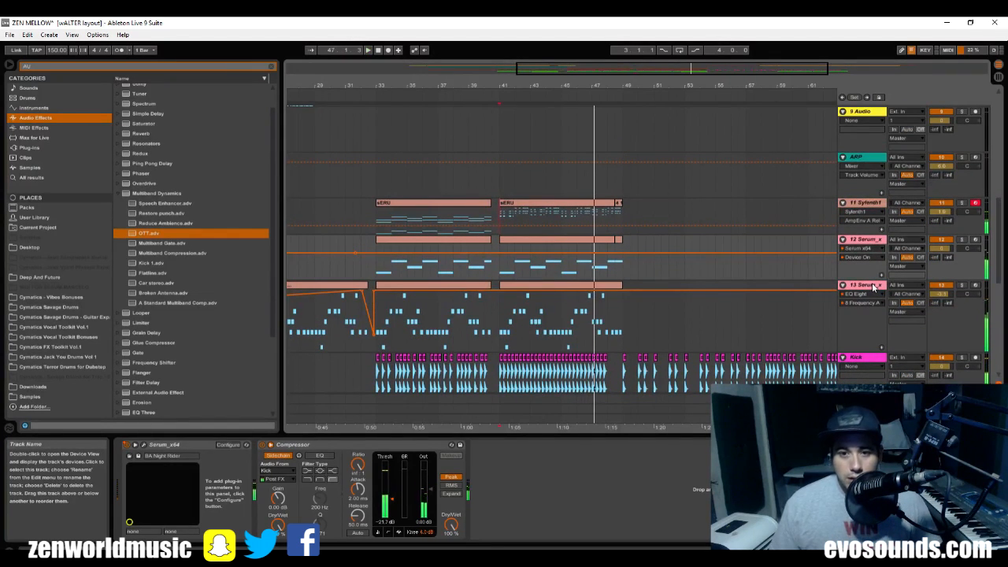
# Inspect the Serum patch on track 13 in its plugin window and close it.
pyautogui.click(876, 286)
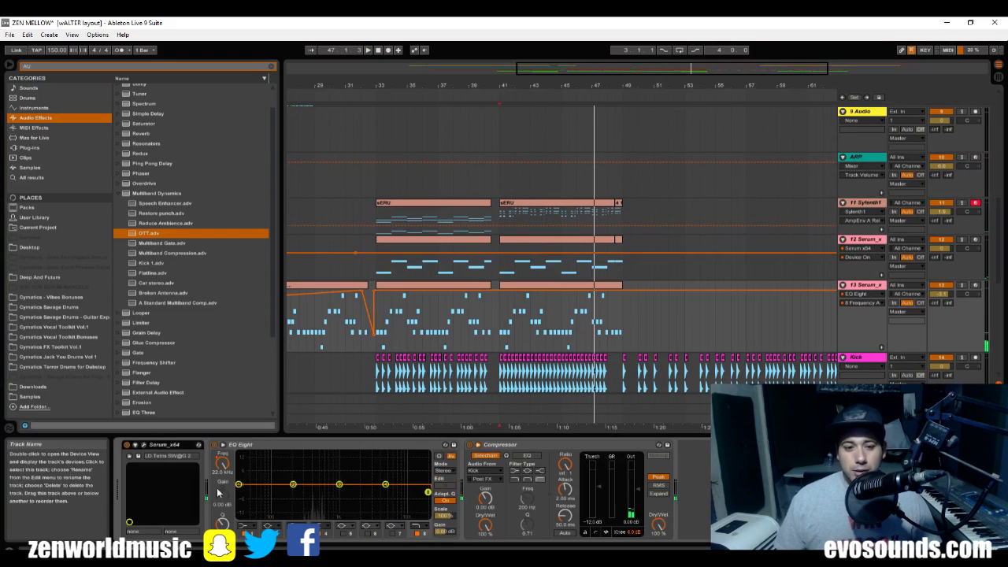
pyautogui.click(129, 445)
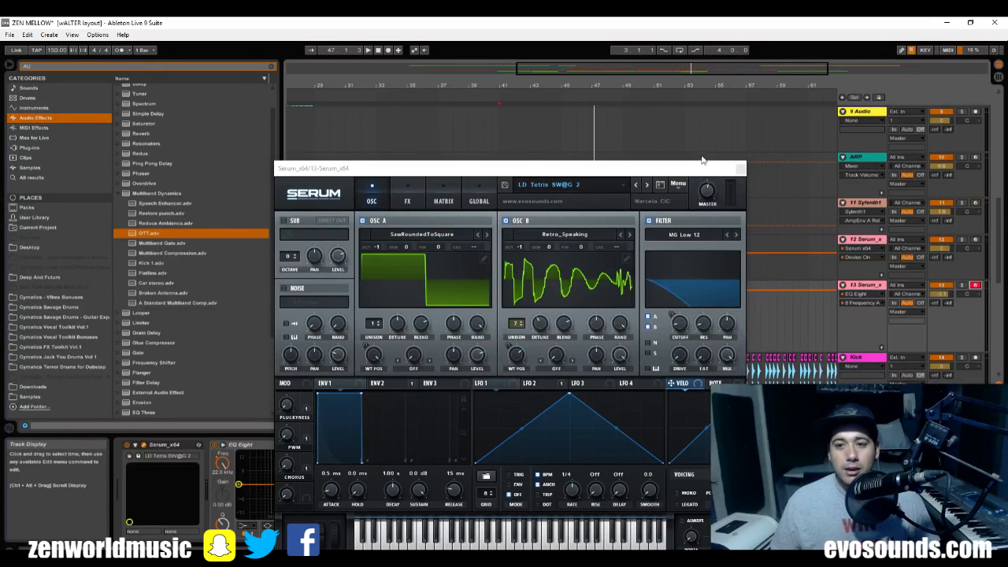
pyautogui.click(740, 168)
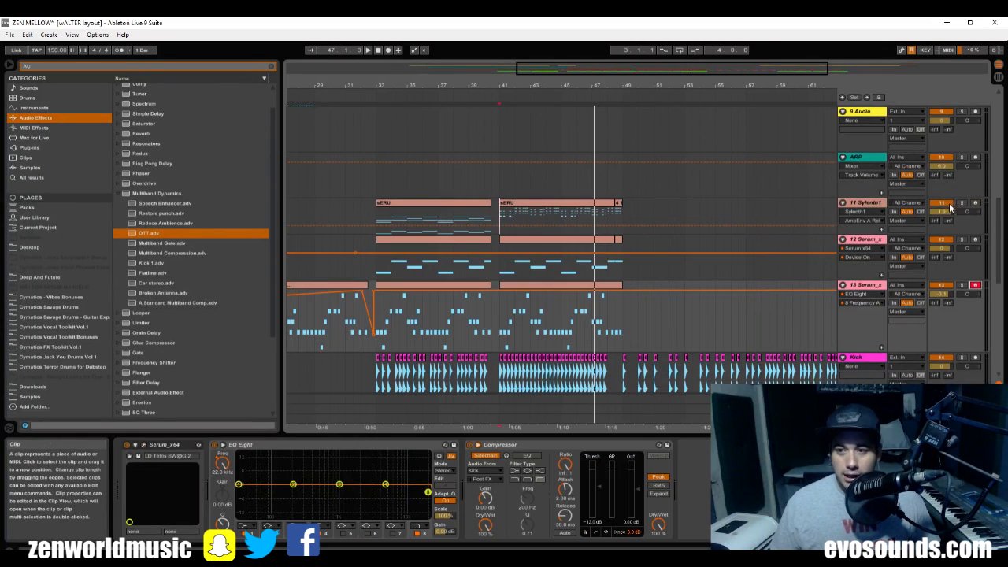
# Audition Serum track 12 in solo from bar 41 with its plugin window open, and end the solo.
pyautogui.click(494, 277)
pyautogui.press('space')
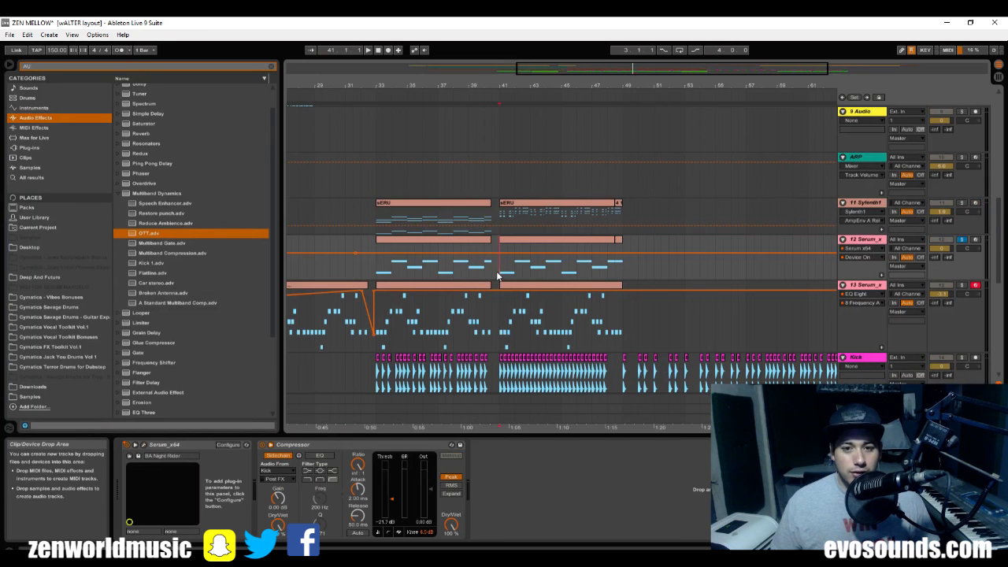
pyautogui.click(142, 446)
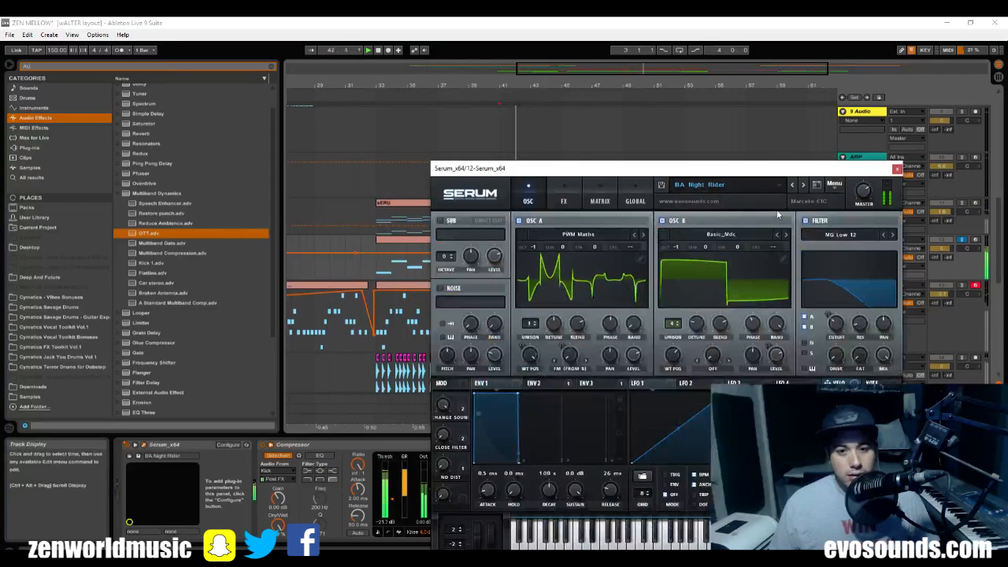
pyautogui.click(897, 169)
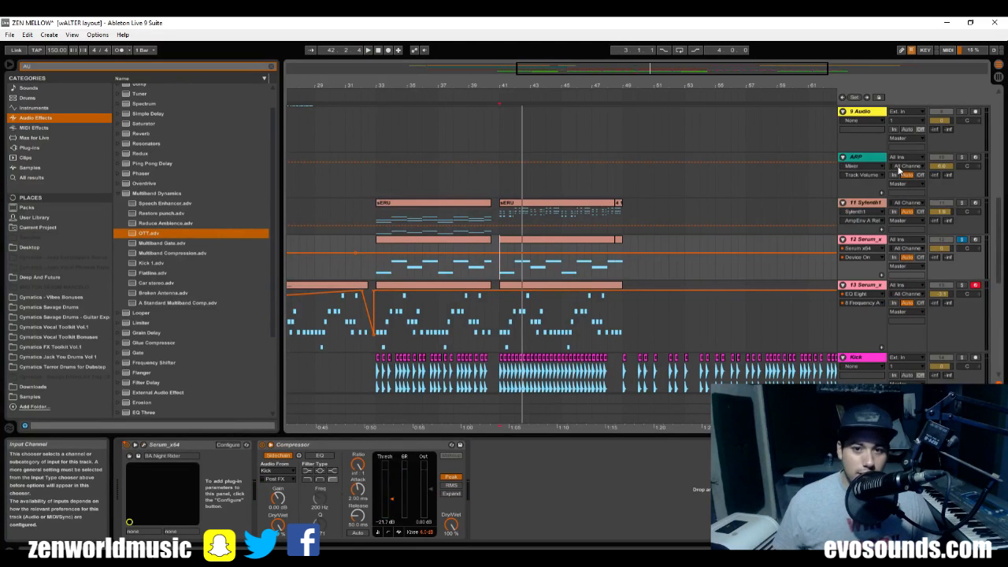
pyautogui.click(962, 240)
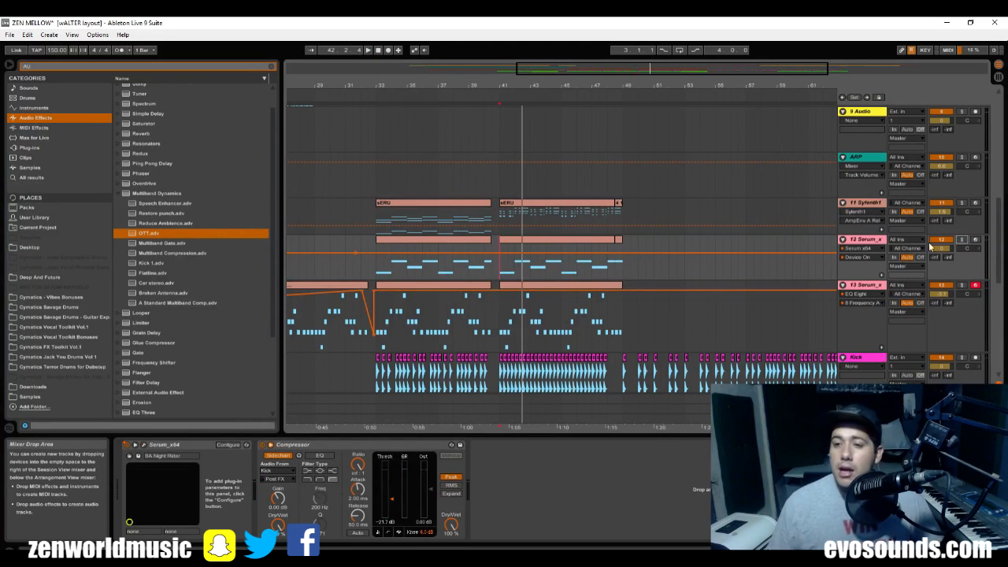
# Play the Sylenth1 track in solo from bar 33 and open its Sylenth1 plugin window.
pyautogui.click(379, 217)
pyautogui.press('space')
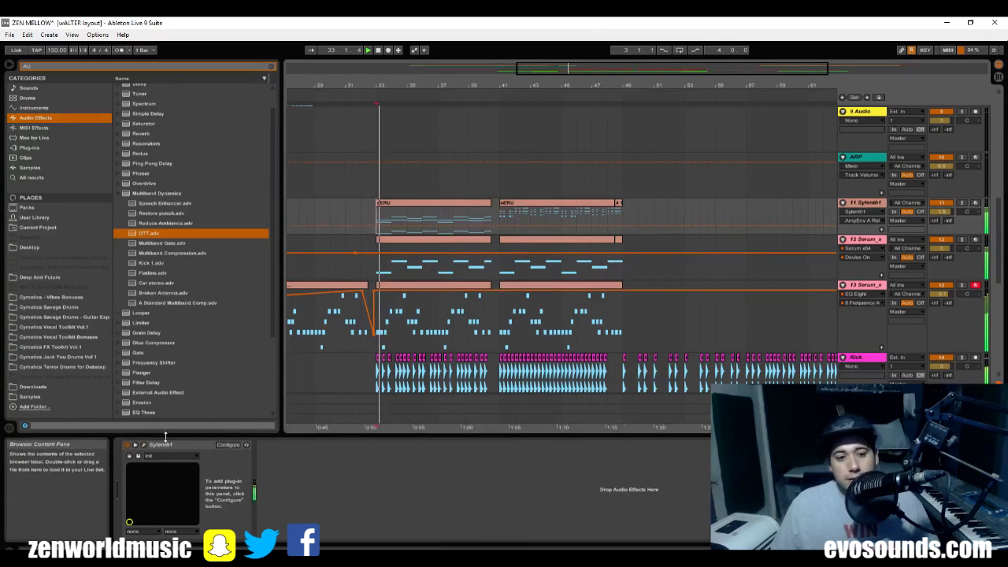
pyautogui.click(963, 203)
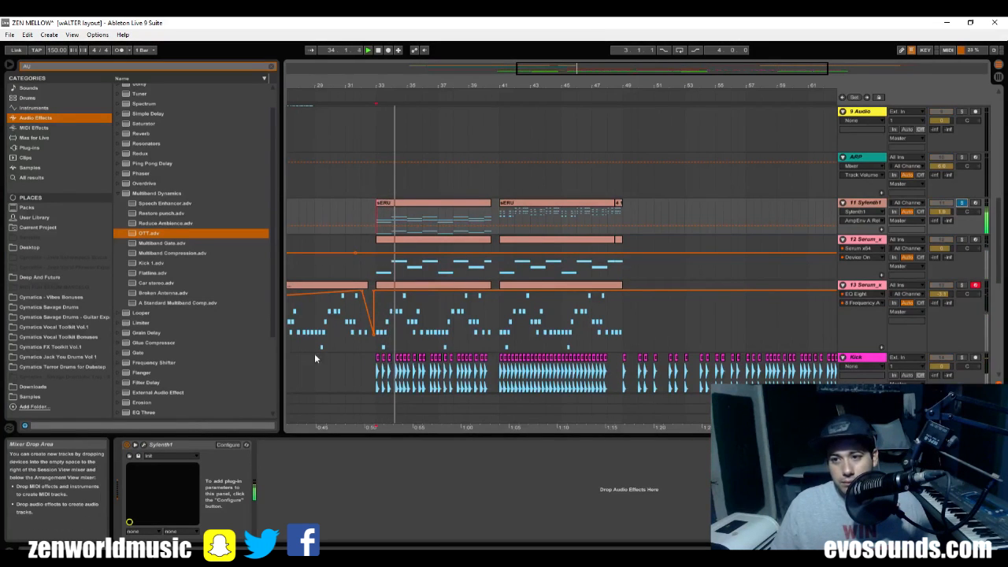
pyautogui.click(144, 445)
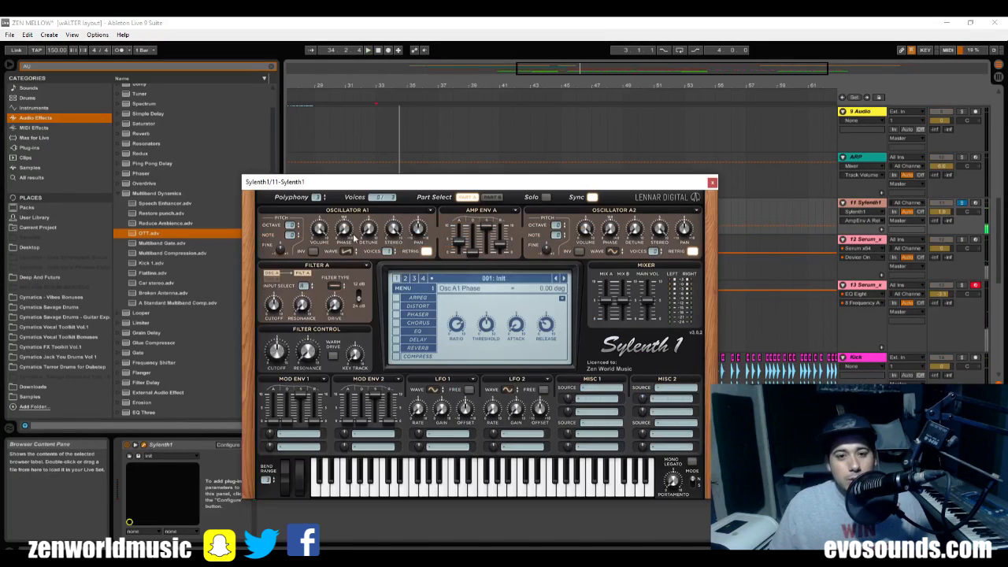
# Set oscillator A2 to a saw wave with 8 voices and raise Sylenth1's polyphony to 16.
pyautogui.click(613, 252)
pyautogui.click(623, 270)
pyautogui.moveTo(655, 251); pyautogui.dragTo(726, 23)
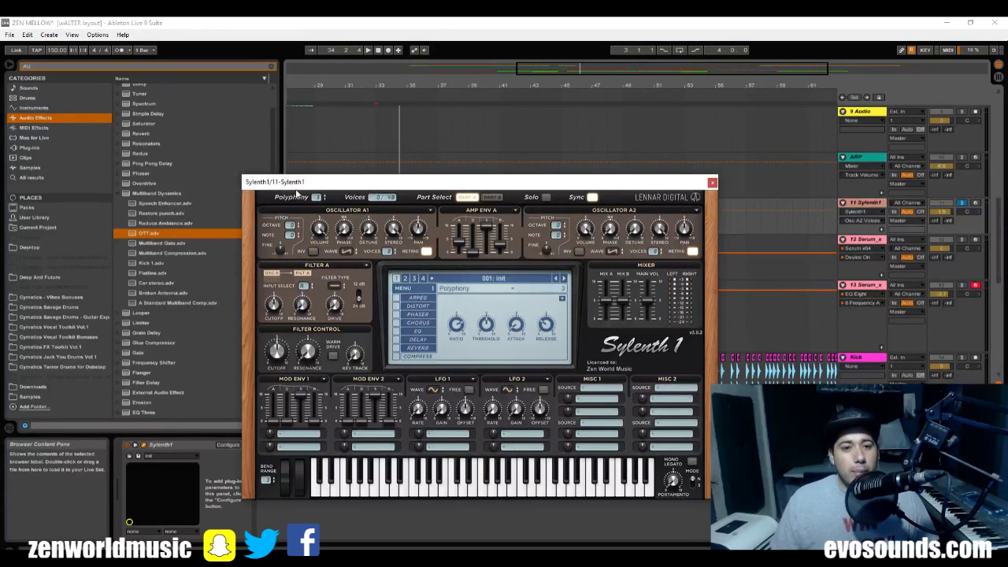
pyautogui.click(318, 198)
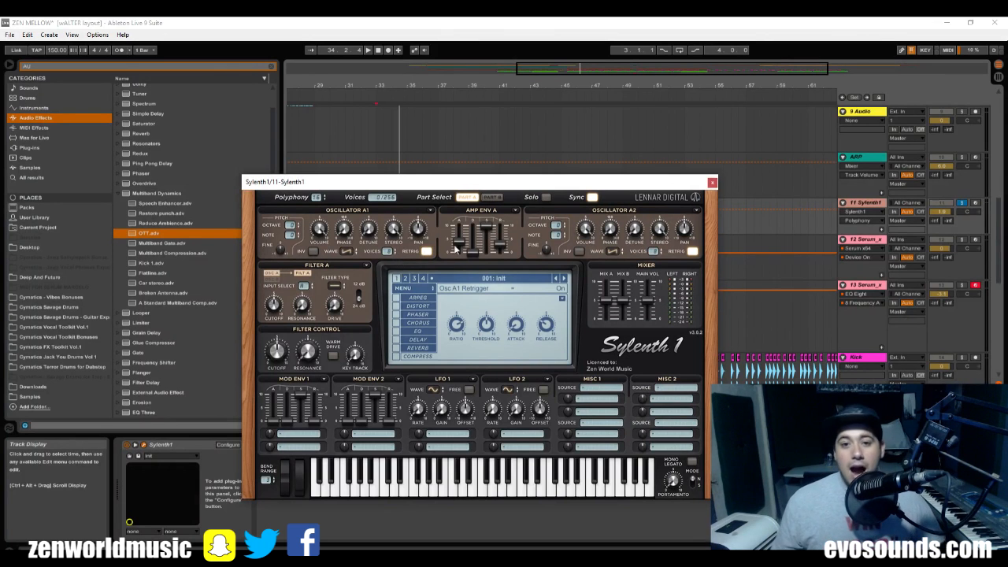
# Raise the release of amp envelope A to about 5.78 and check part B's amp envelope before returning to part A.
pyautogui.moveTo(507, 246); pyautogui.dragTo(512, 222)
pyautogui.click(489, 211)
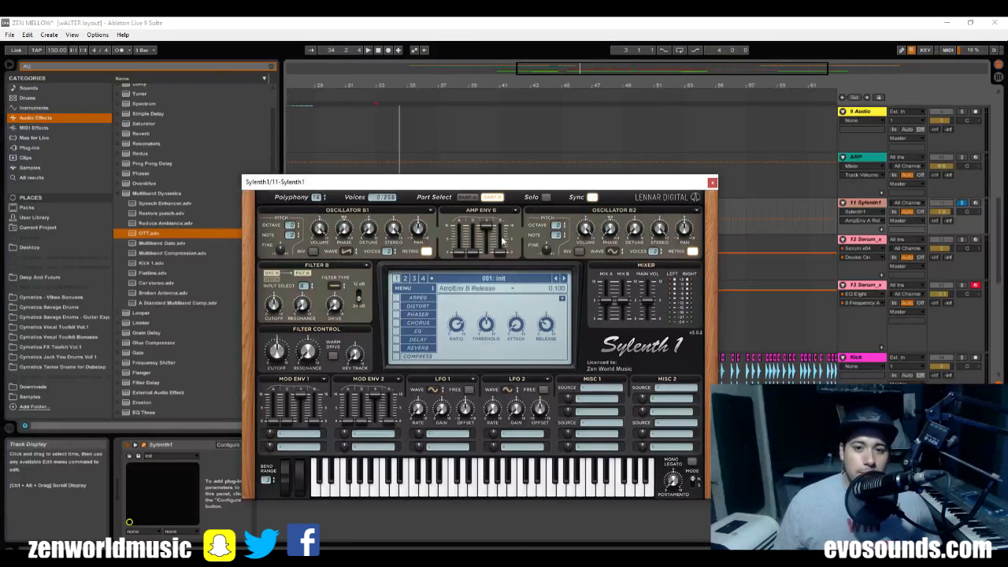
pyautogui.click(467, 197)
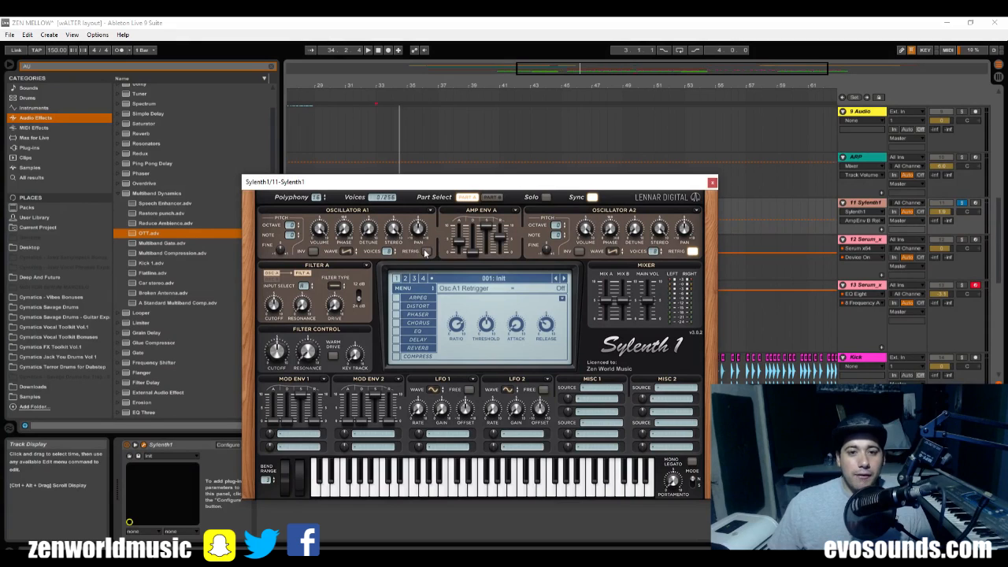
# Audition the chords with retrigger enabled on oscillators A1 and A2, and switch retrigger back off on both.
pyautogui.moveTo(674, 186); pyautogui.dragTo(829, 203)
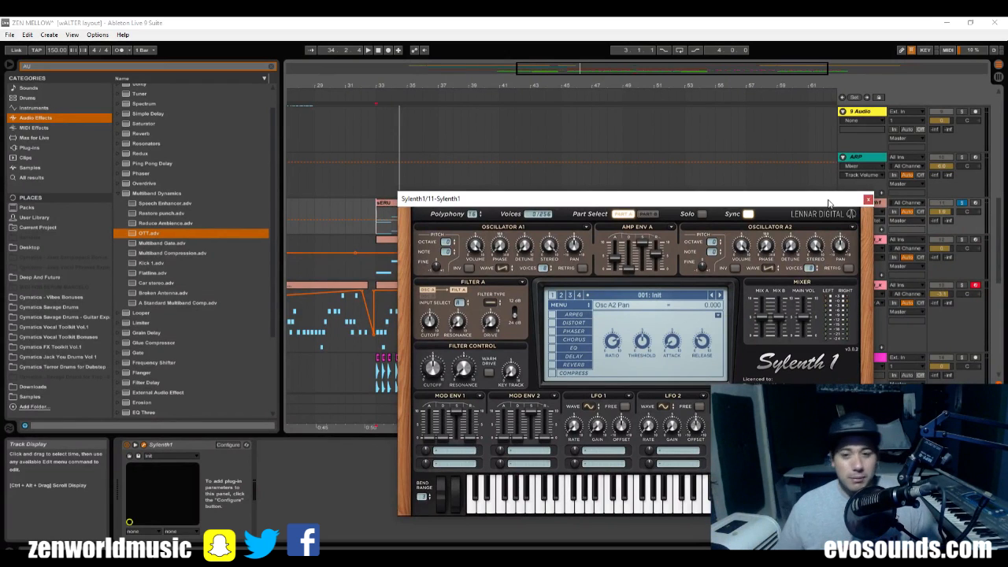
pyautogui.click(582, 267)
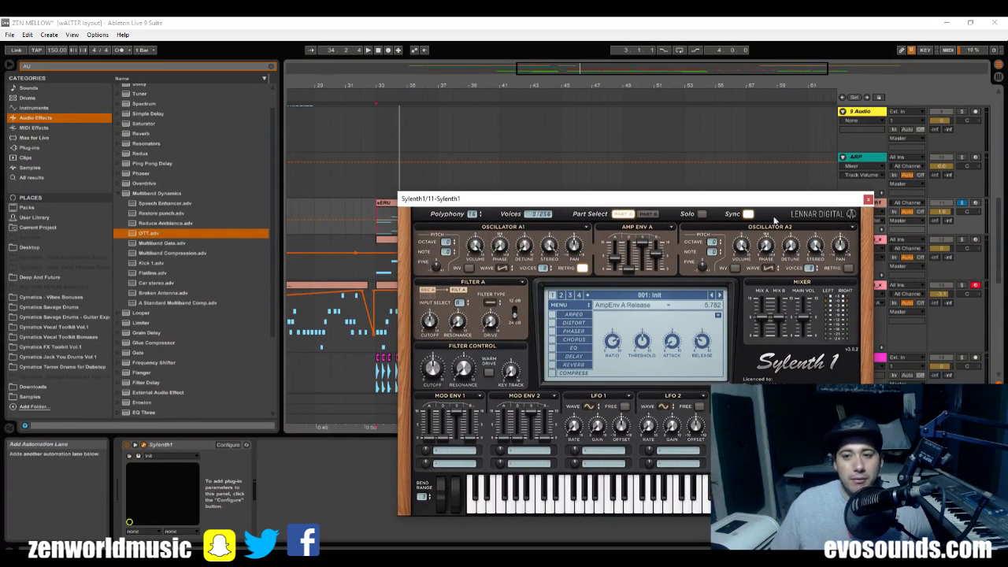
pyautogui.click(853, 269)
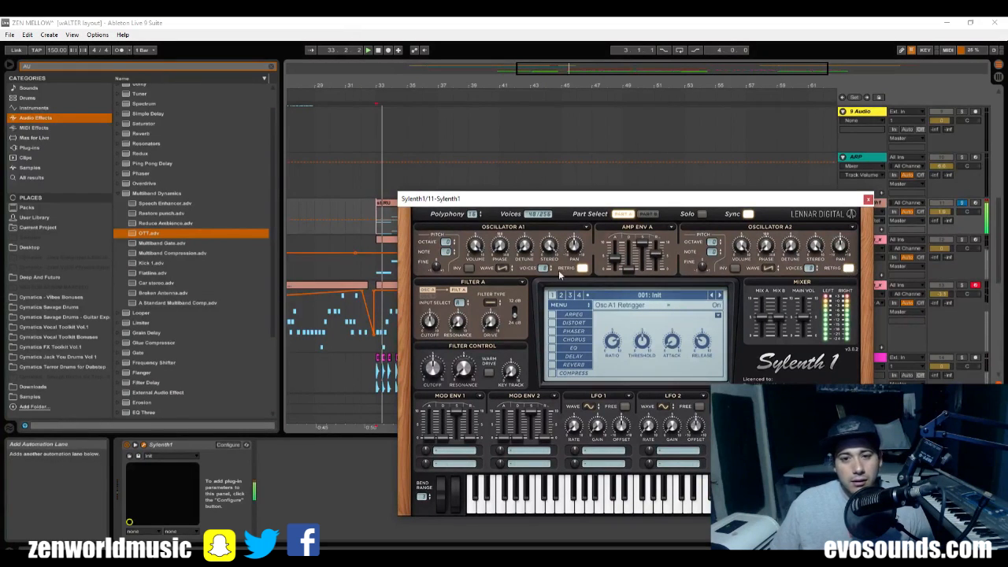
pyautogui.click(582, 268)
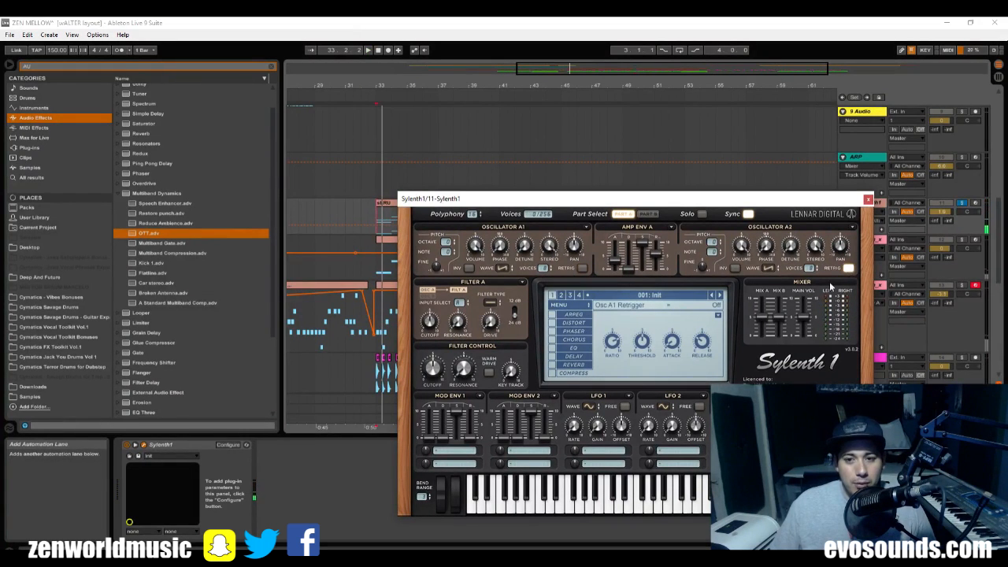
pyautogui.click(849, 268)
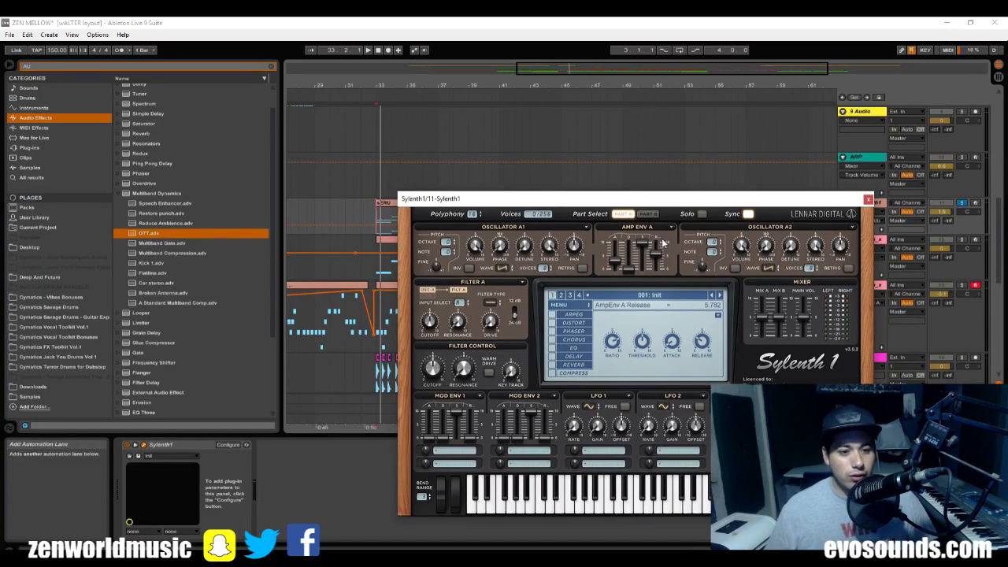
# Reposition the Sylenth1 window and adjust oscillator A1's detune to about 4.1.
pyautogui.moveTo(771, 198); pyautogui.dragTo(675, 167)
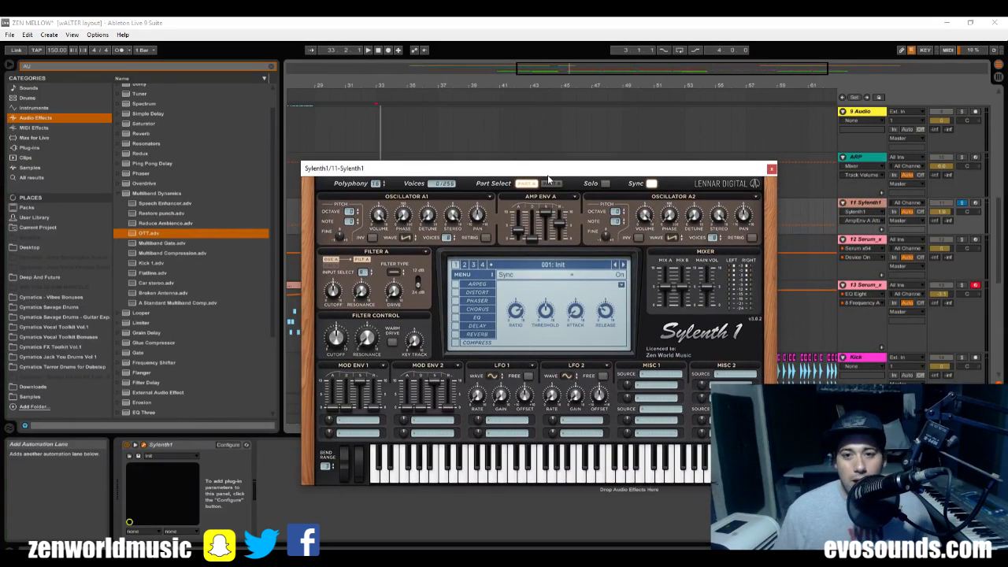
pyautogui.moveTo(551, 174); pyautogui.dragTo(595, 164)
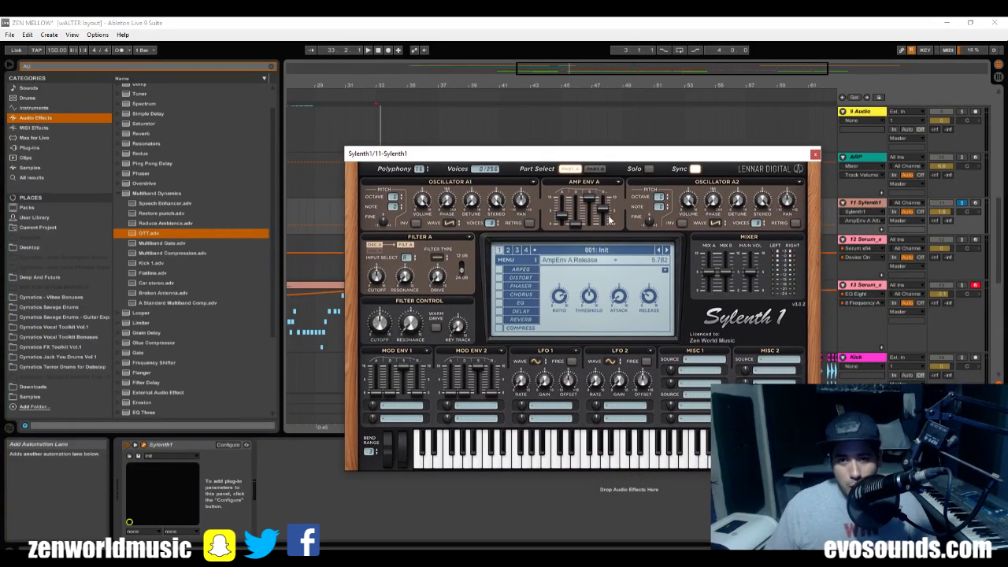
pyautogui.click(470, 202)
pyautogui.click(468, 197)
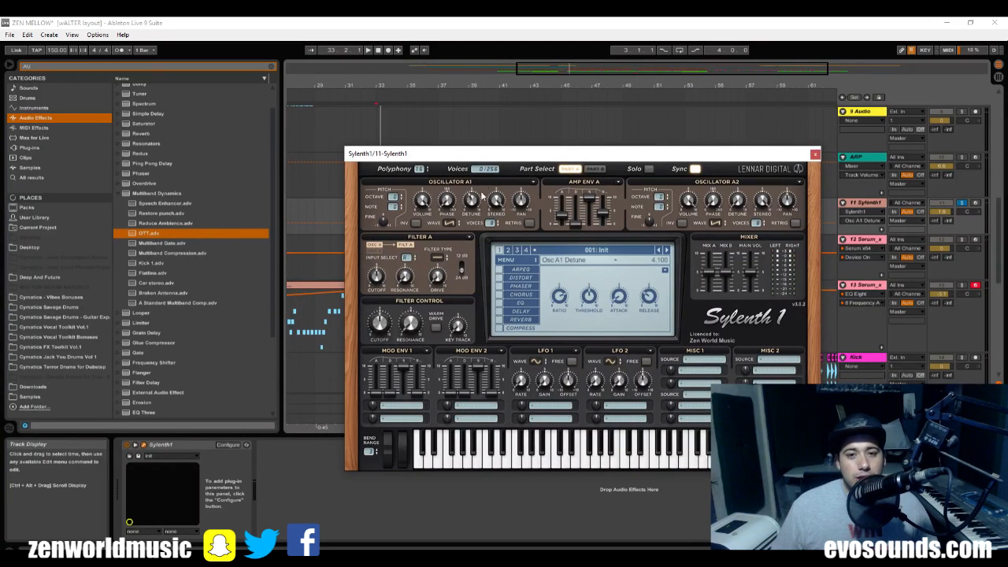
pyautogui.moveTo(483, 195)
pyautogui.mouseDown()
pyautogui.moveTo(463, 221)
pyautogui.moveTo(479, 200)
pyautogui.mouseUp()
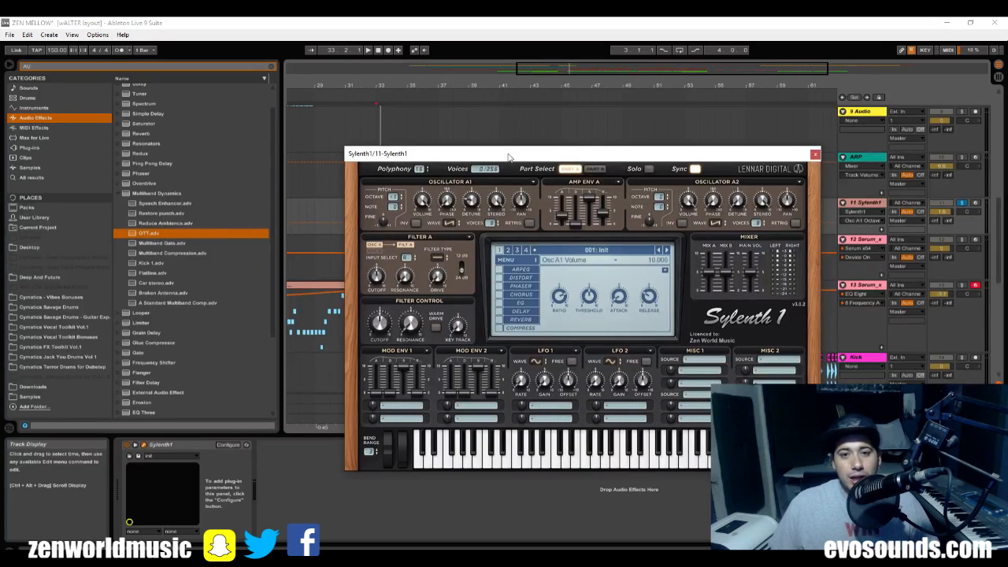
# Move the Sylenth1 window aside and arm the Sylenth1 track to play the patch live.
pyautogui.moveTo(508, 156); pyautogui.dragTo(468, 177)
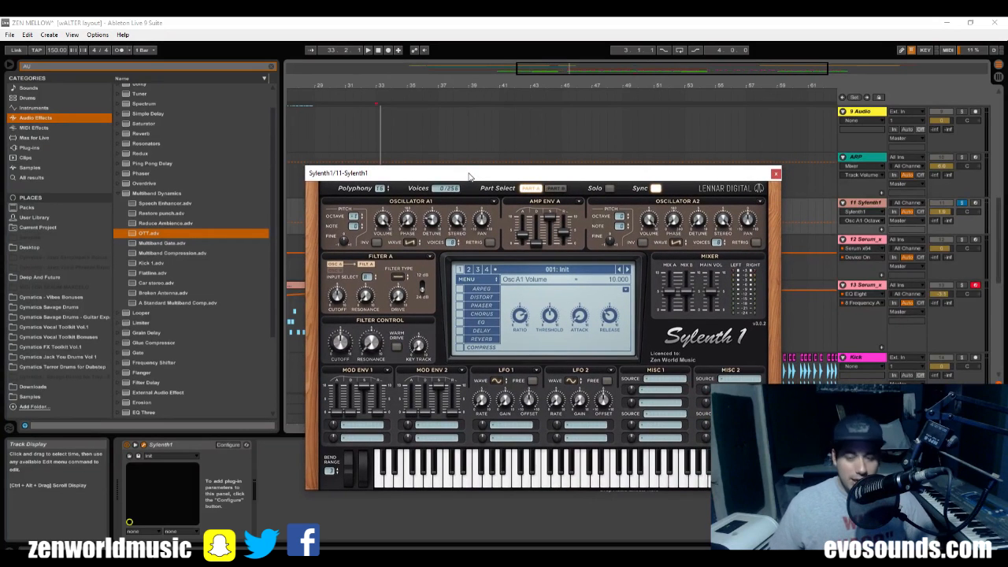
pyautogui.click(976, 203)
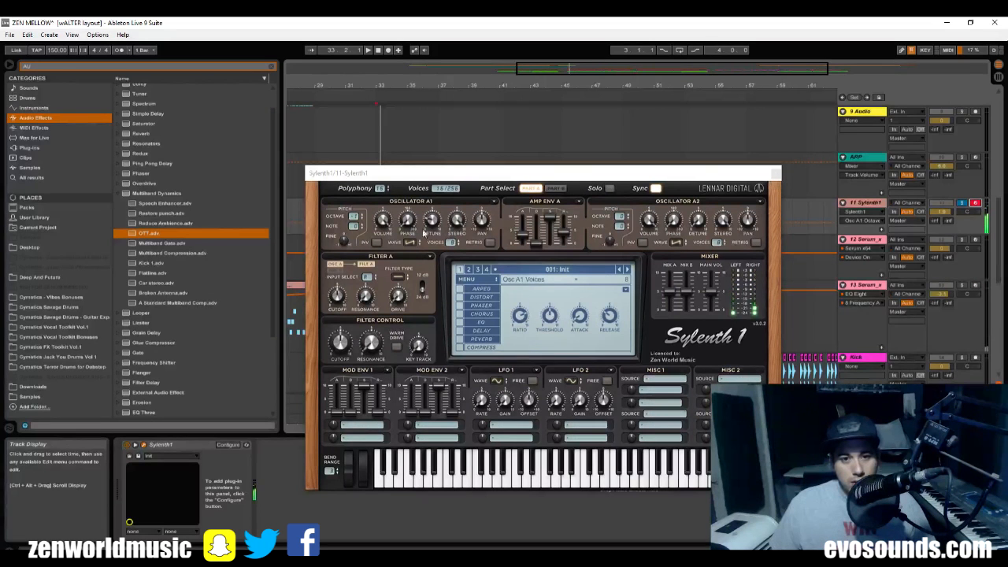
# Reposition the Sylenth1 window and lower amp envelope A's release to about 1.3 while auditioning the chords.
pyautogui.click(356, 226)
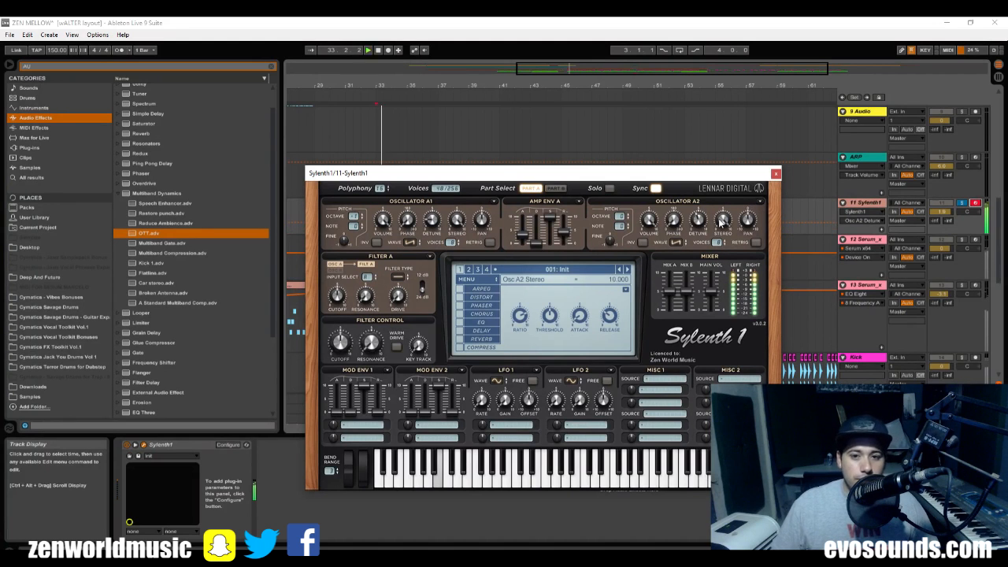
pyautogui.moveTo(573, 181); pyautogui.dragTo(698, 216)
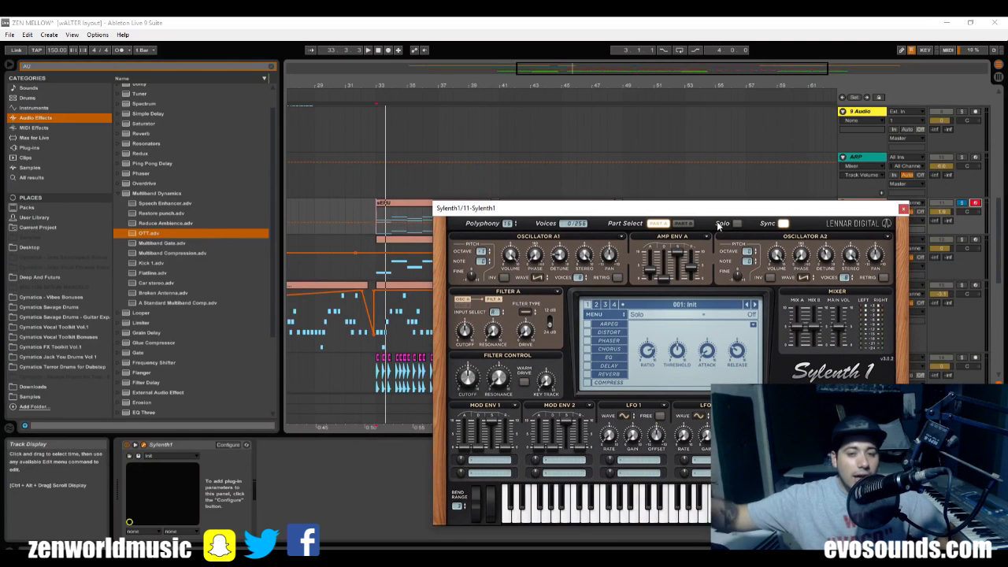
pyautogui.moveTo(654, 211); pyautogui.dragTo(566, 219)
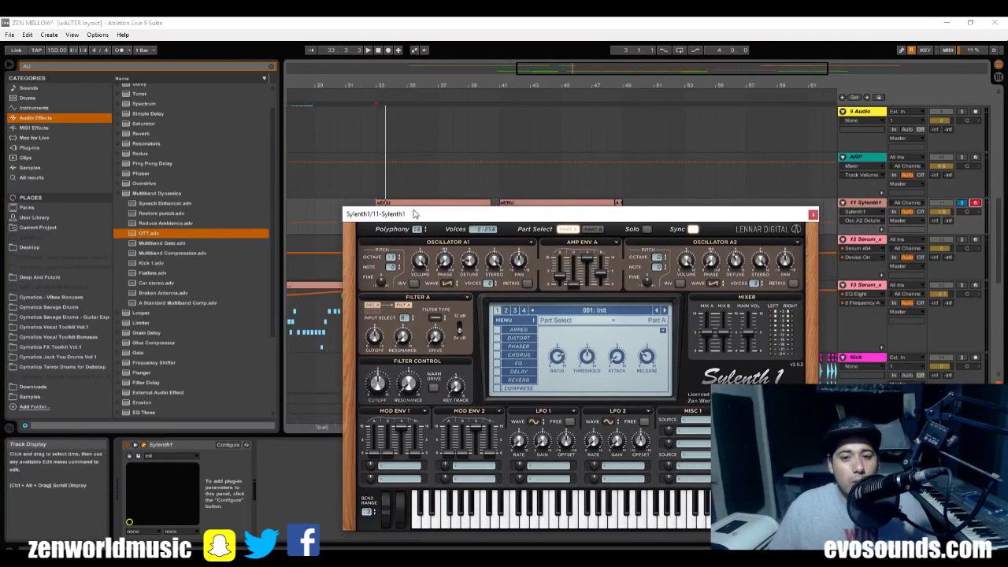
pyautogui.click(560, 275)
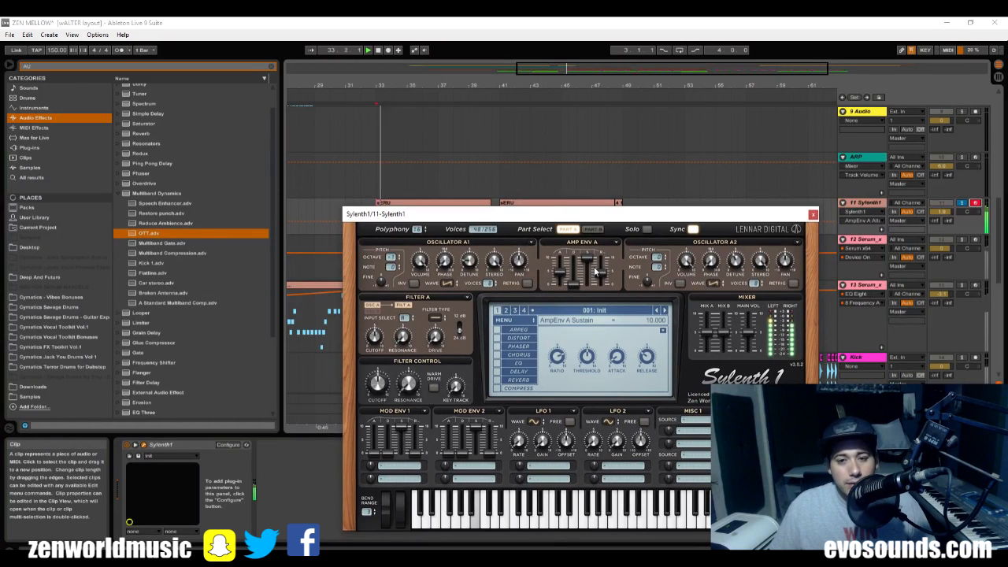
pyautogui.moveTo(602, 274); pyautogui.dragTo(602, 288)
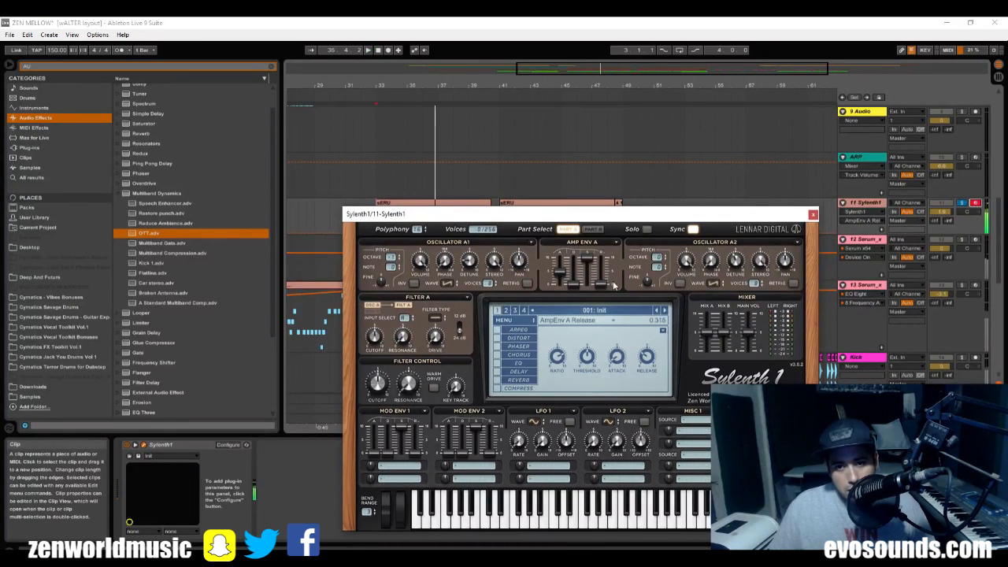
pyautogui.moveTo(617, 290); pyautogui.dragTo(640, 273)
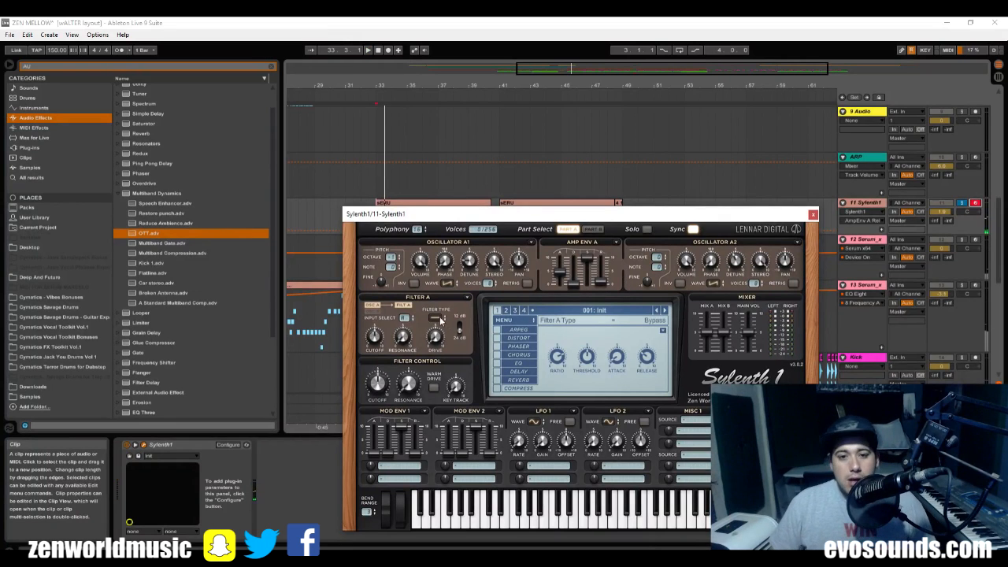
# Set filter A to lowpass and bring its cutoff down to about 8.5 while listening to the chords.
pyautogui.click(436, 318)
pyautogui.click(460, 335)
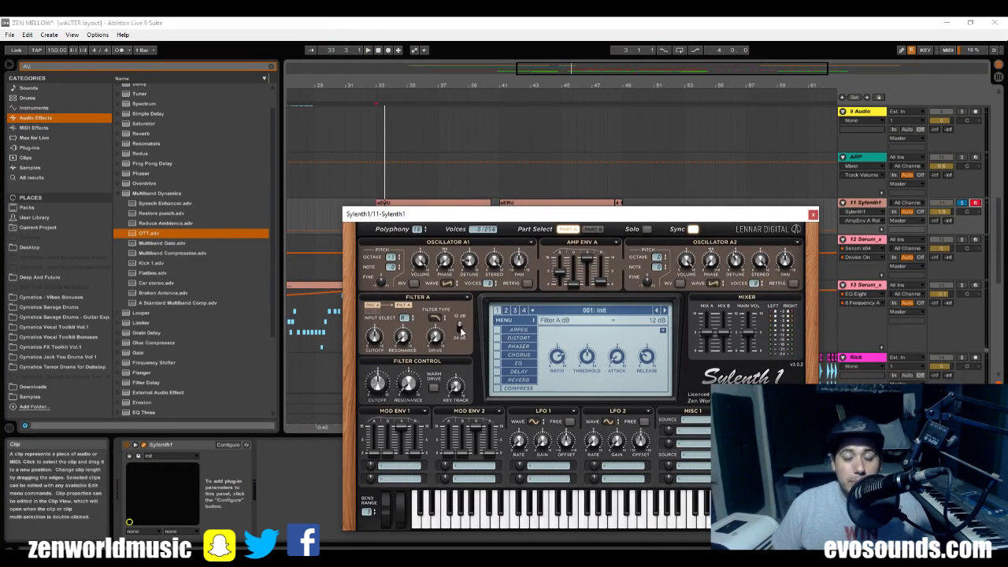
pyautogui.moveTo(389, 350); pyautogui.dragTo(386, 339)
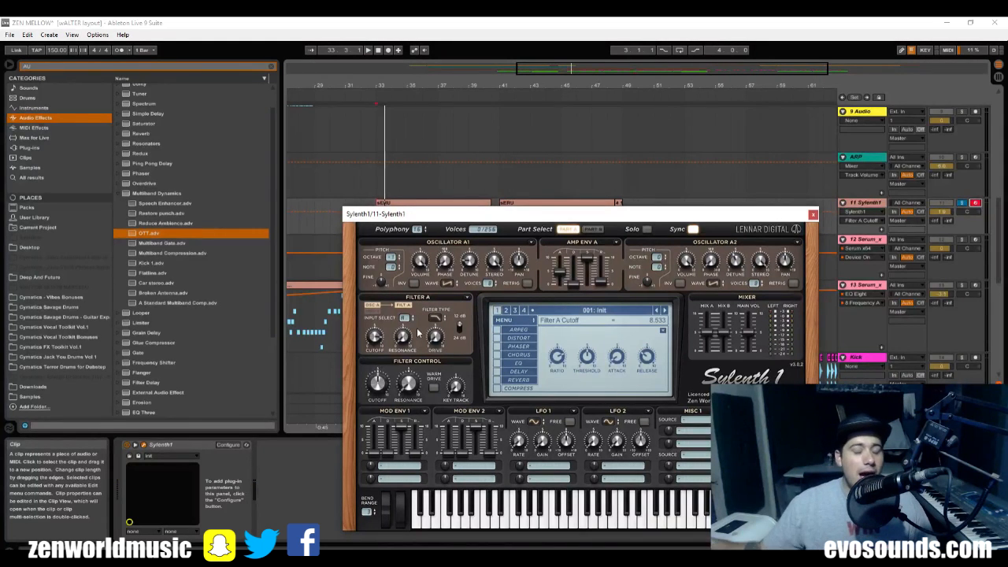
pyautogui.press('space')
pyautogui.moveTo(372, 346)
pyautogui.mouseDown()
pyautogui.moveTo(359, 359)
pyautogui.moveTo(381, 338)
pyautogui.mouseUp()
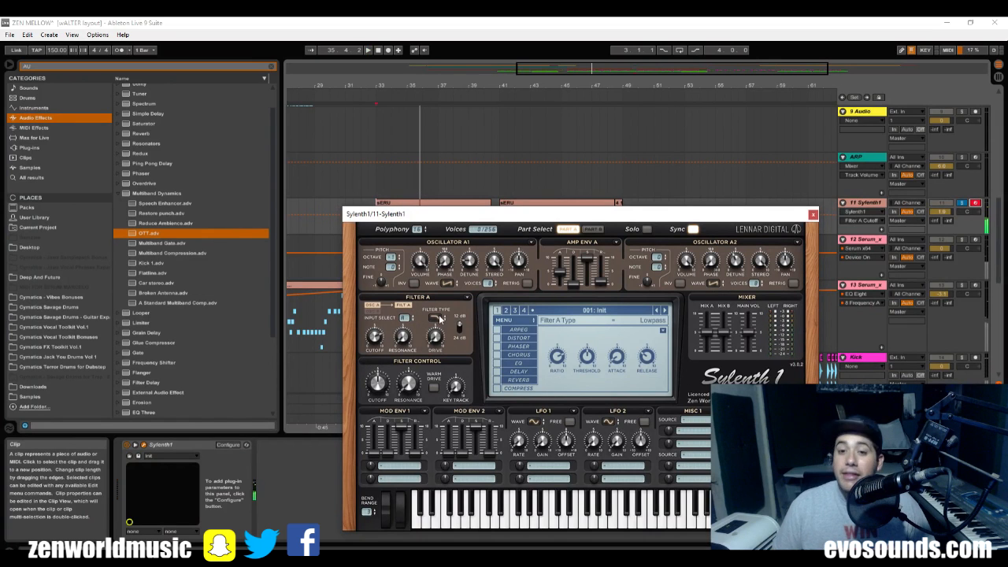
# Set oscillator B1's waveform to noise, check part A, and return to part B.
pyautogui.click(593, 229)
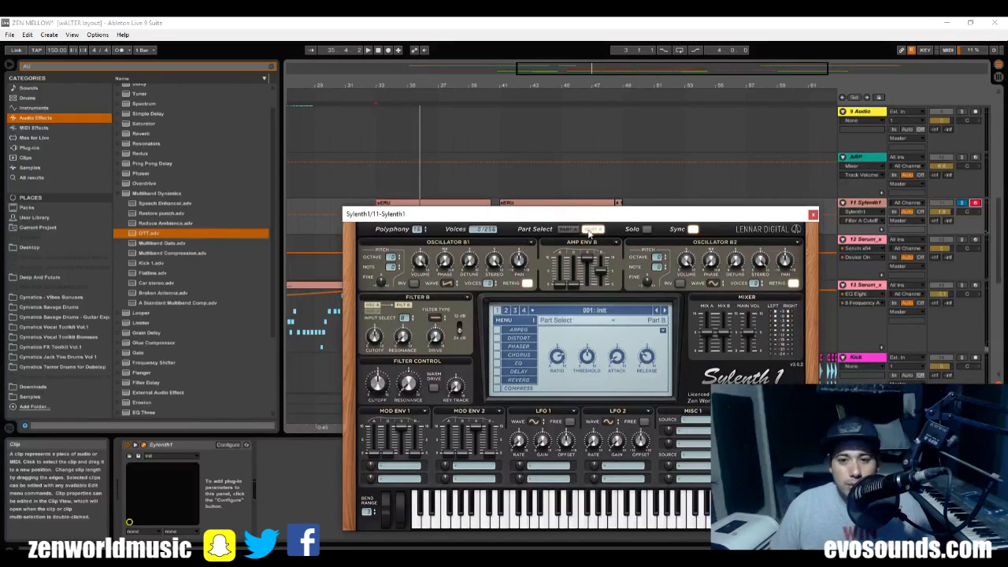
pyautogui.click(448, 284)
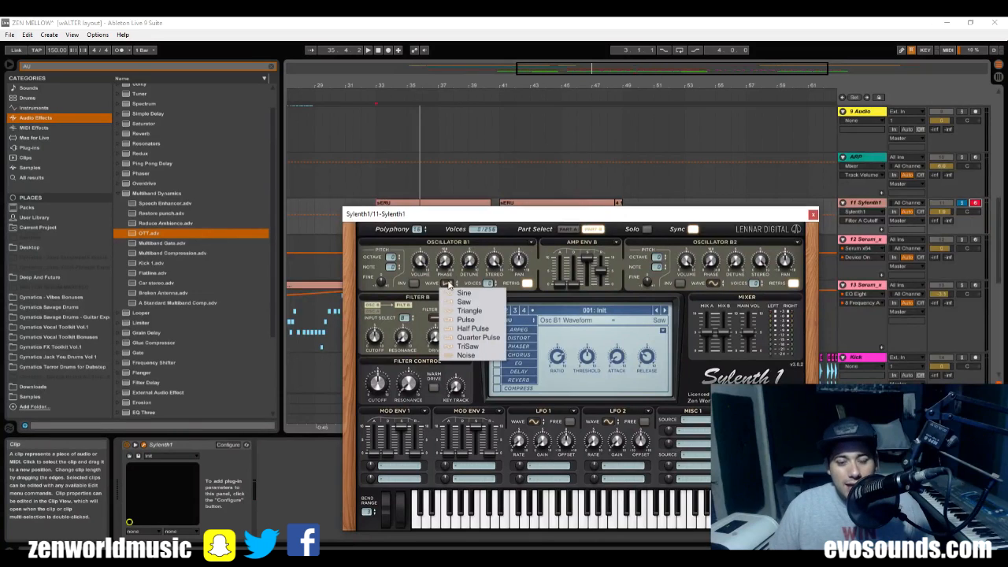
pyautogui.click(490, 356)
pyautogui.click(570, 229)
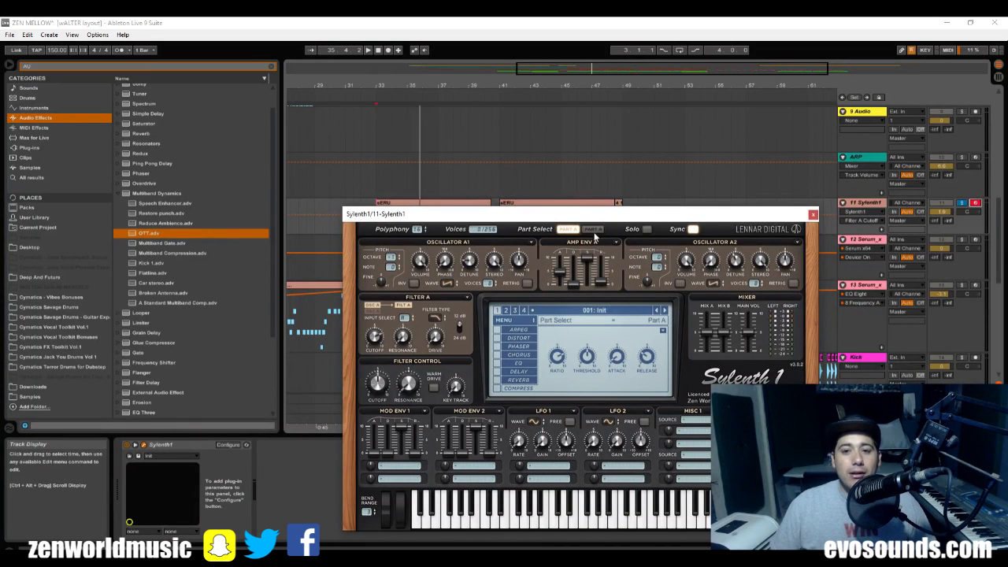
pyautogui.click(593, 229)
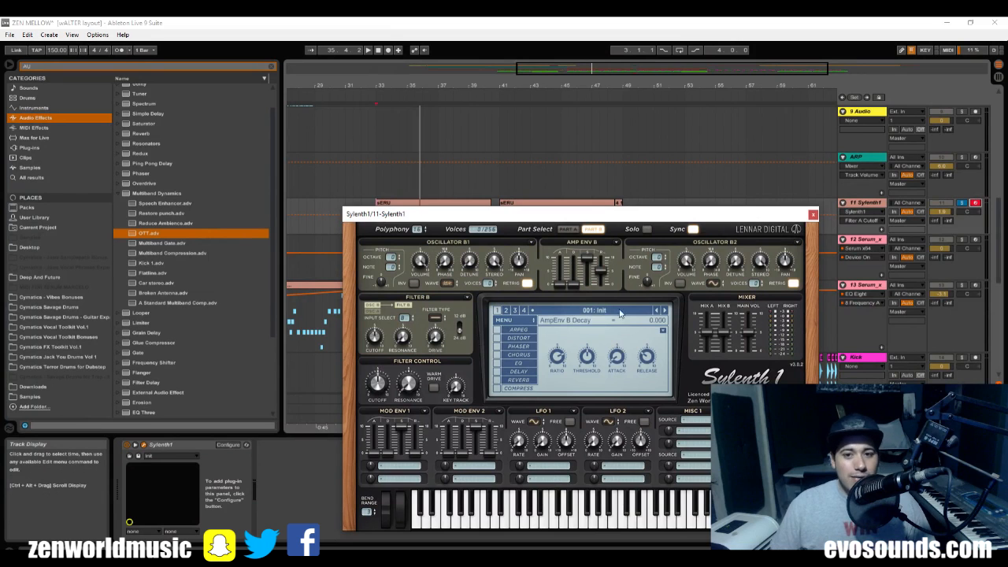
# Set filter B to bandpass and adjust its cutoff to about 7 with part B soloed.
pyautogui.click(435, 317)
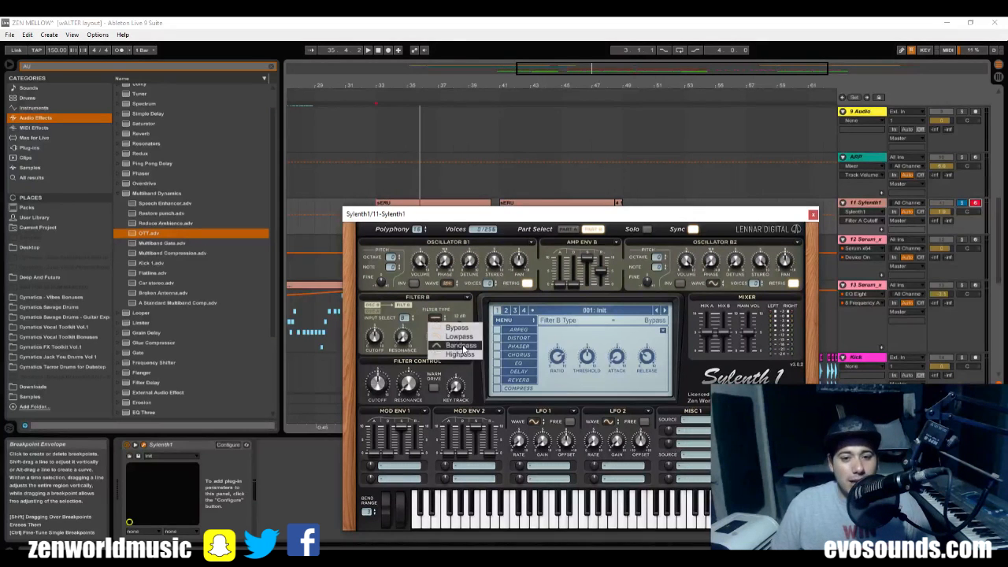
pyautogui.click(462, 345)
pyautogui.moveTo(381, 343); pyautogui.dragTo(401, 340)
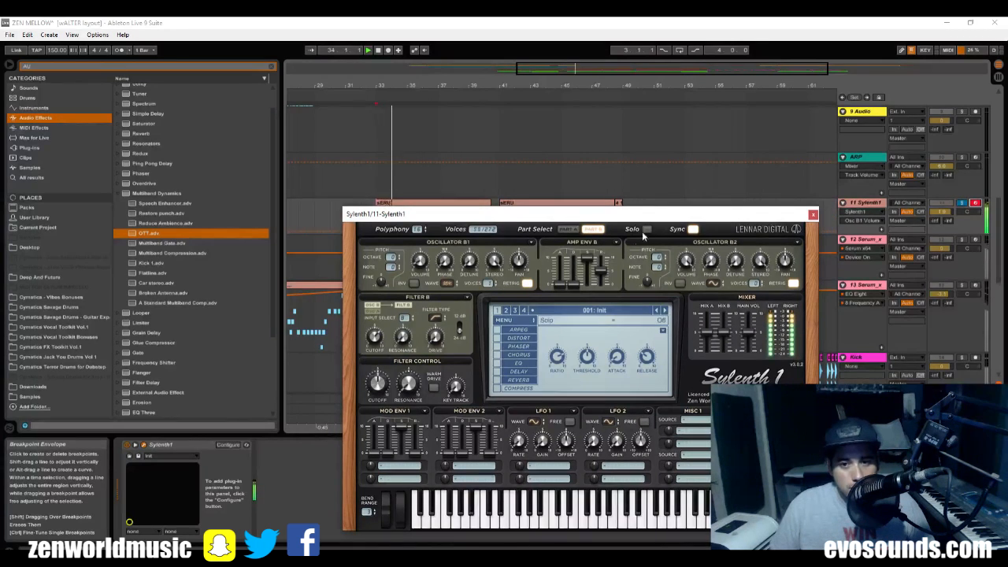
pyautogui.click(647, 229)
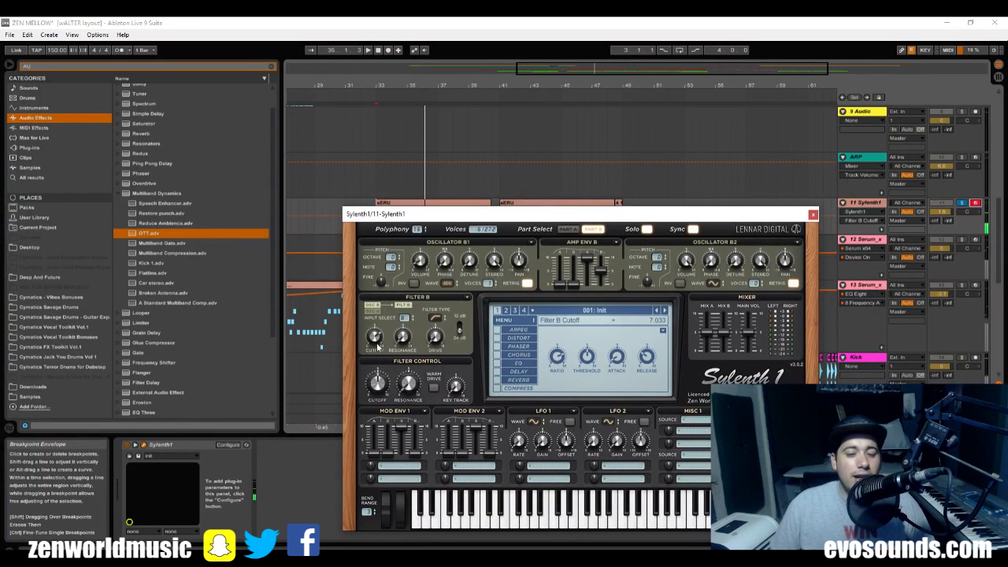
pyautogui.moveTo(377, 344); pyautogui.dragTo(387, 346)
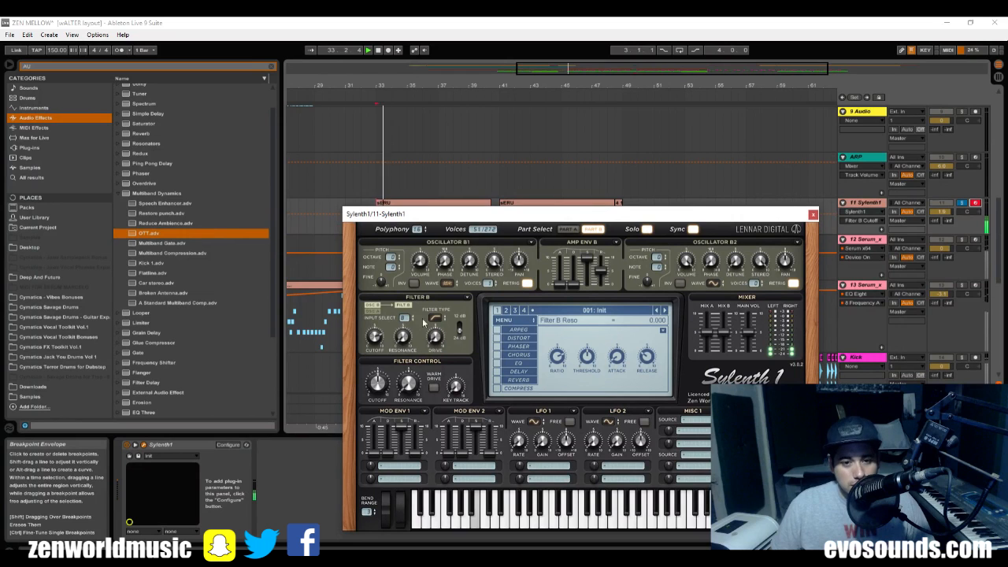
# Switch part solo off and audition both parts together from part A.
pyautogui.click(692, 230)
pyautogui.click(572, 231)
pyautogui.press('space')
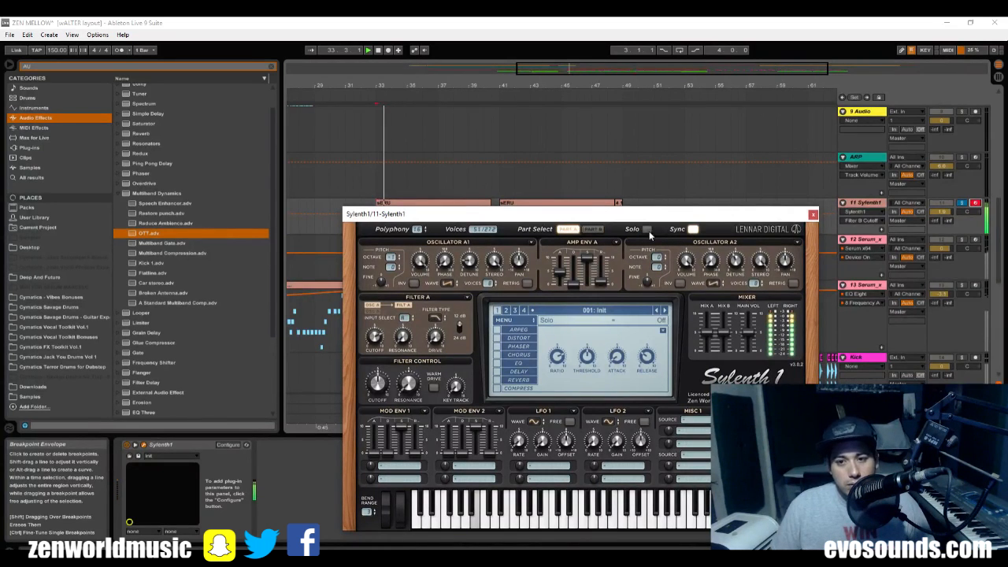
# Match amp envelope B to envelope A, raising its attack to about 3.95 and adjusting its release.
pyautogui.click(593, 230)
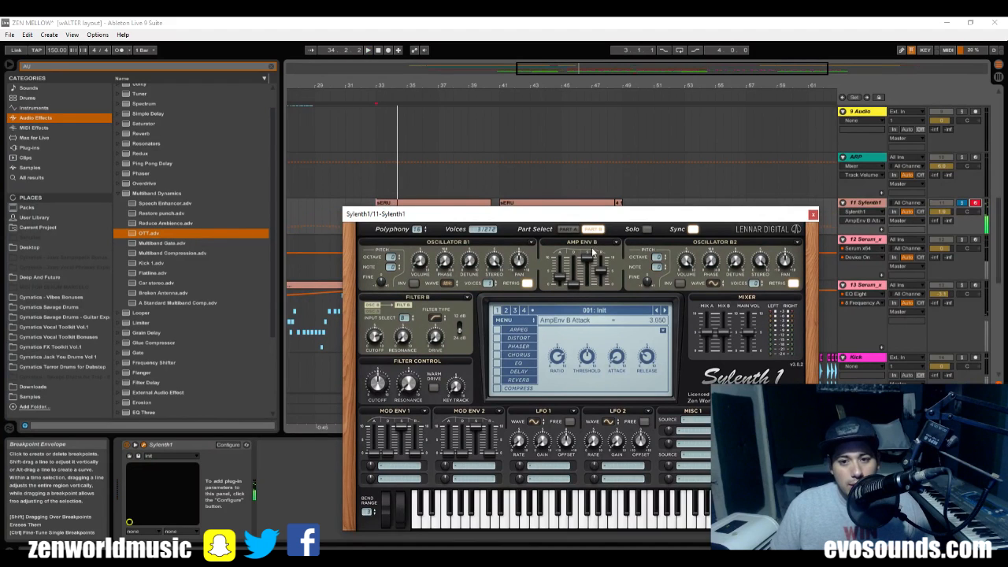
pyautogui.click(567, 229)
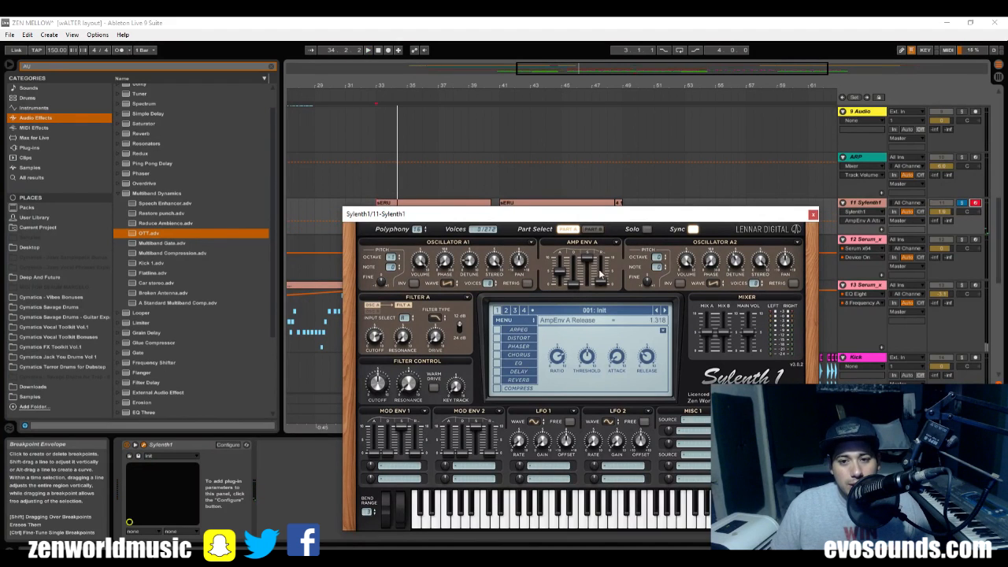
pyautogui.click(592, 229)
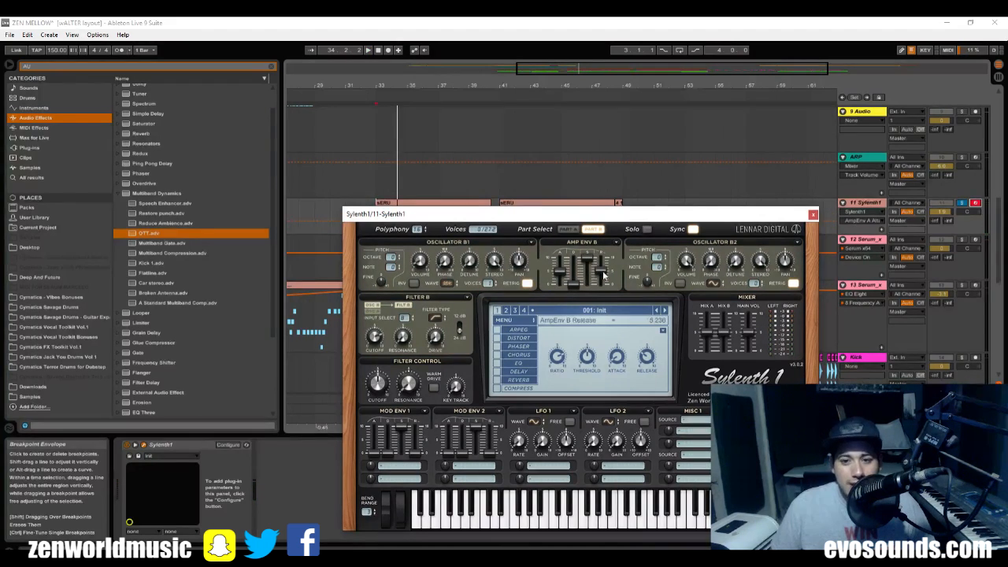
# Play the chords and compare part A soloed against both parts together.
pyautogui.press('space')
pyautogui.click(568, 230)
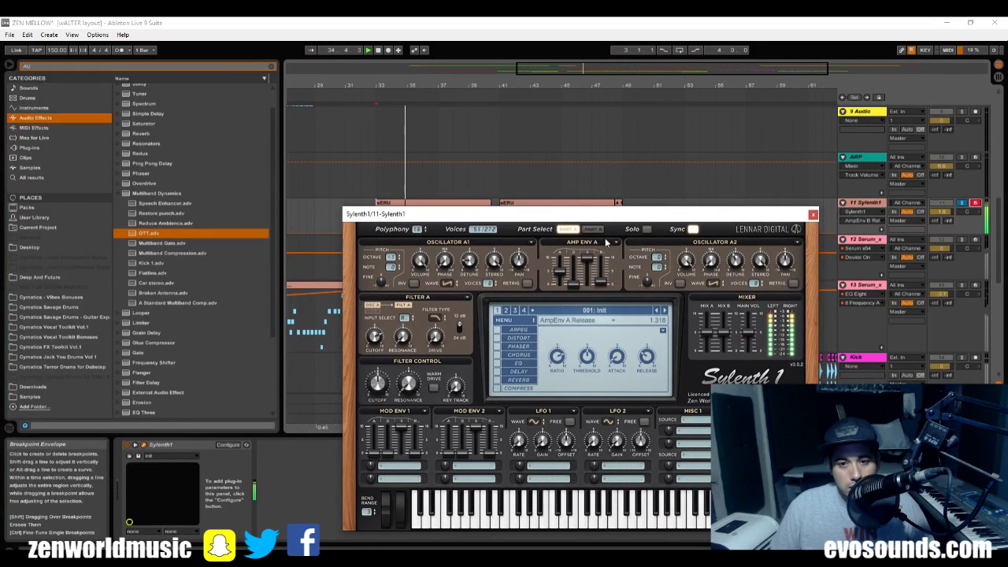
pyautogui.click(646, 229)
pyautogui.click(647, 229)
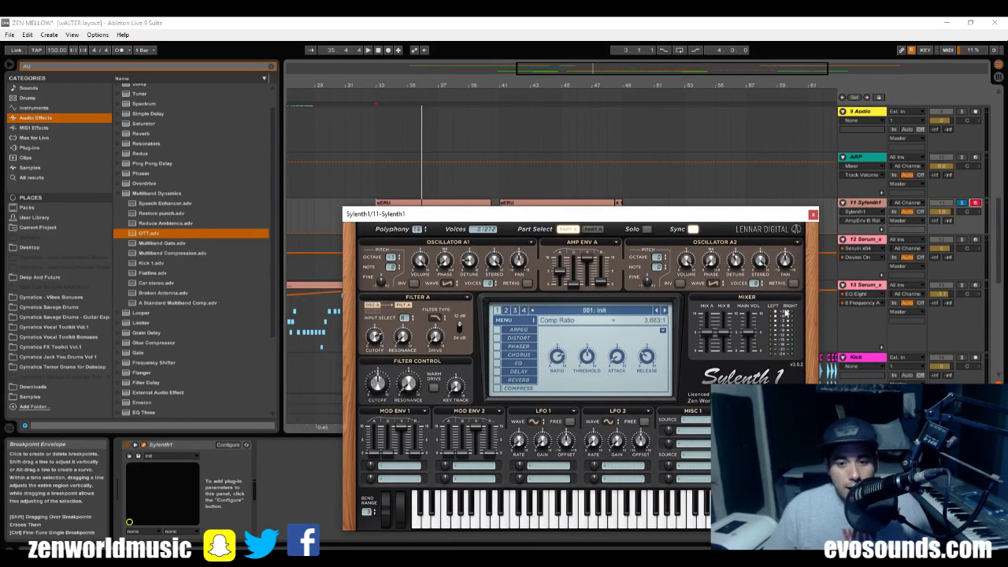
# Try the chorus effect with feedback at 49% on the playing chords, switch it back off, and open the delay settings.
pyautogui.click(519, 355)
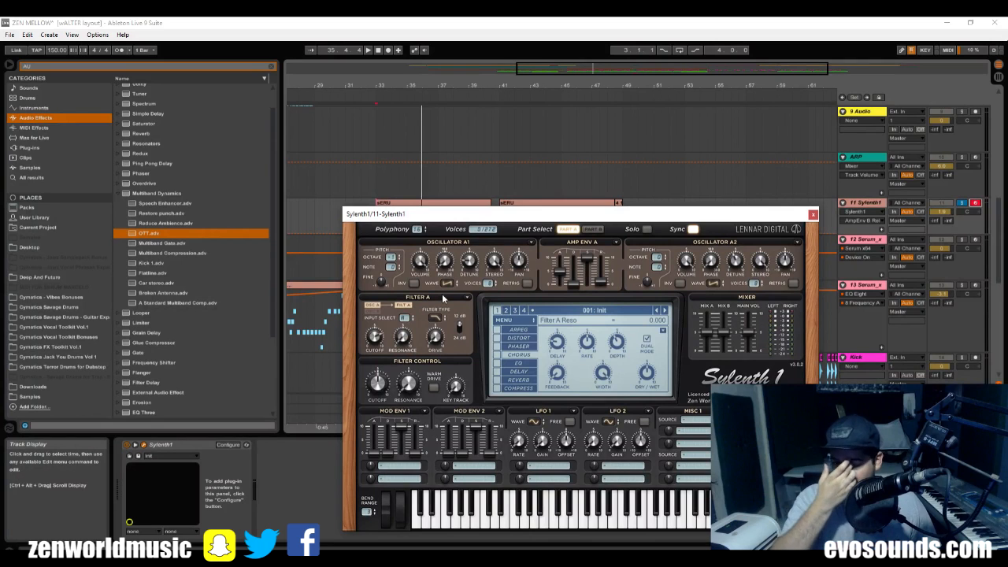
pyautogui.press('space')
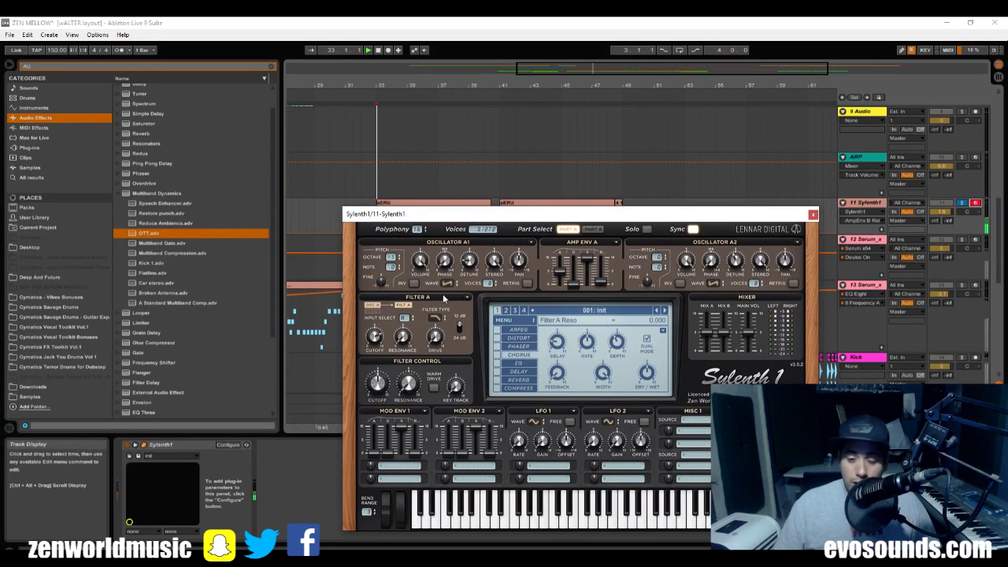
pyautogui.click(498, 355)
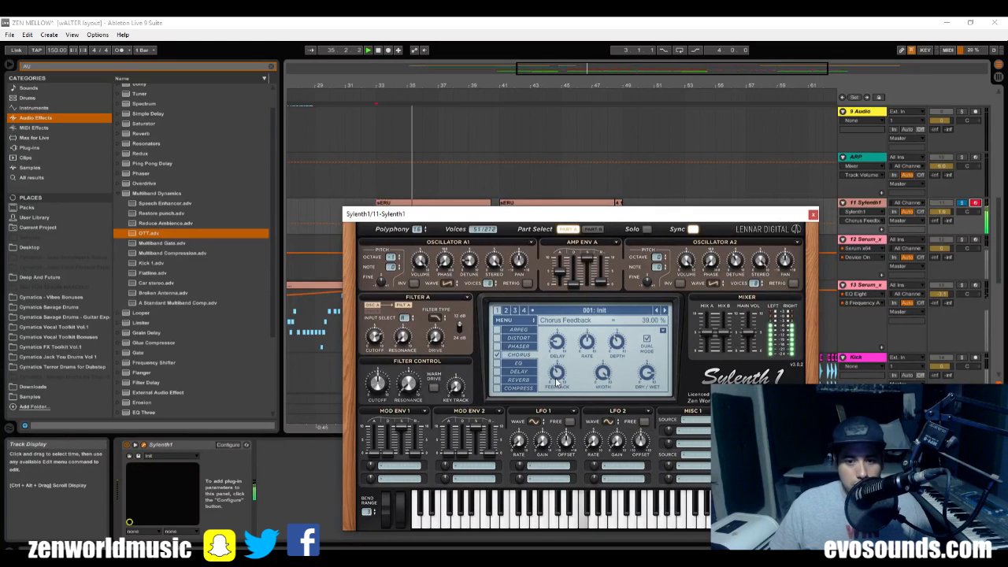
pyautogui.moveTo(558, 381); pyautogui.dragTo(564, 377)
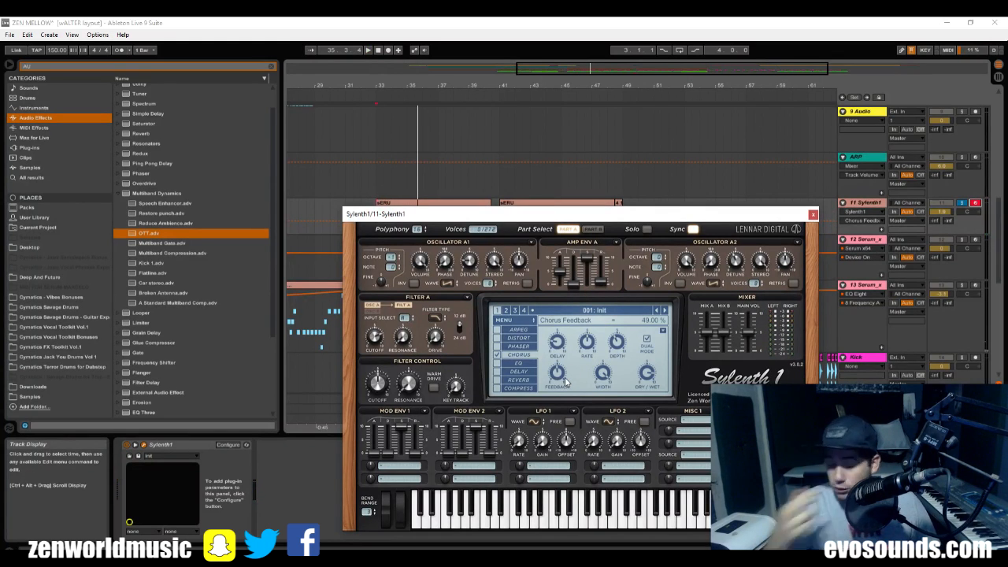
pyautogui.click(497, 355)
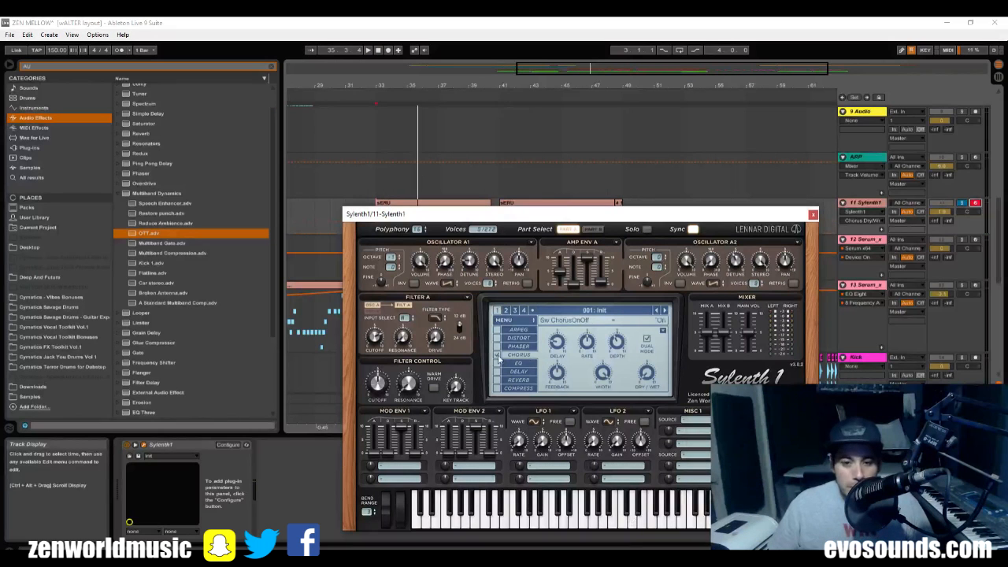
pyautogui.click(518, 369)
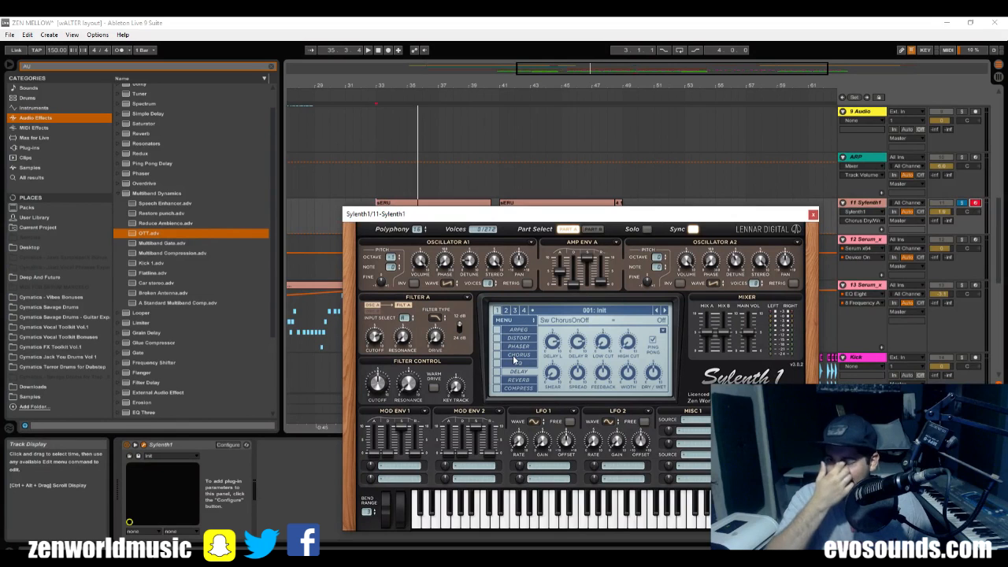
# Close the Sylenth1 window, search the audio effects for "eq", and add EQ Eight after Sylenth1 on its track.
pyautogui.click(813, 214)
pyautogui.click(118, 67)
pyautogui.write('eq')
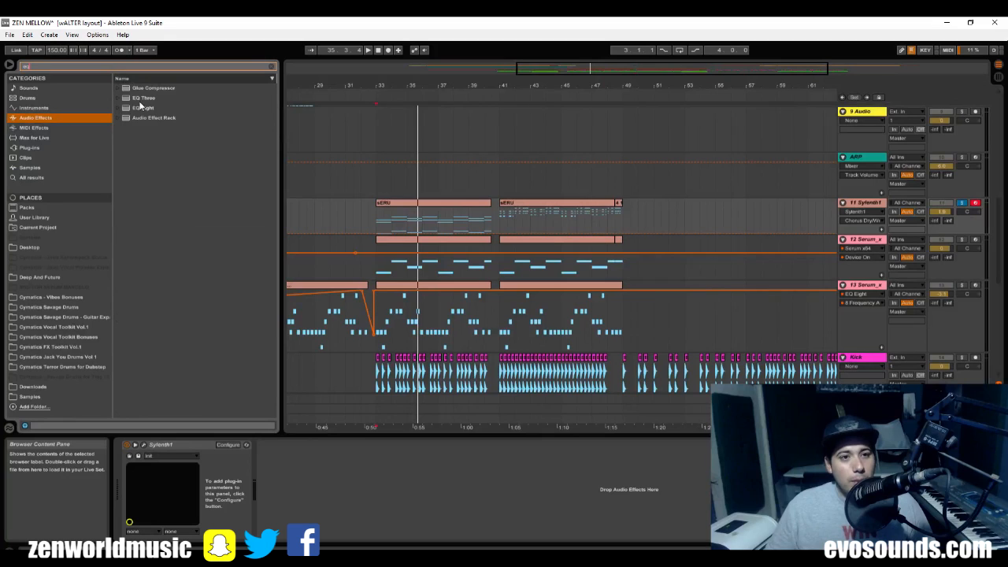
pyautogui.moveTo(142, 108); pyautogui.dragTo(253, 480)
# Set EQ Eight's band 2 to a low cut at about 163 Hz and lower the Sylenth1 track's volume against the full mix.
pyautogui.click(321, 526)
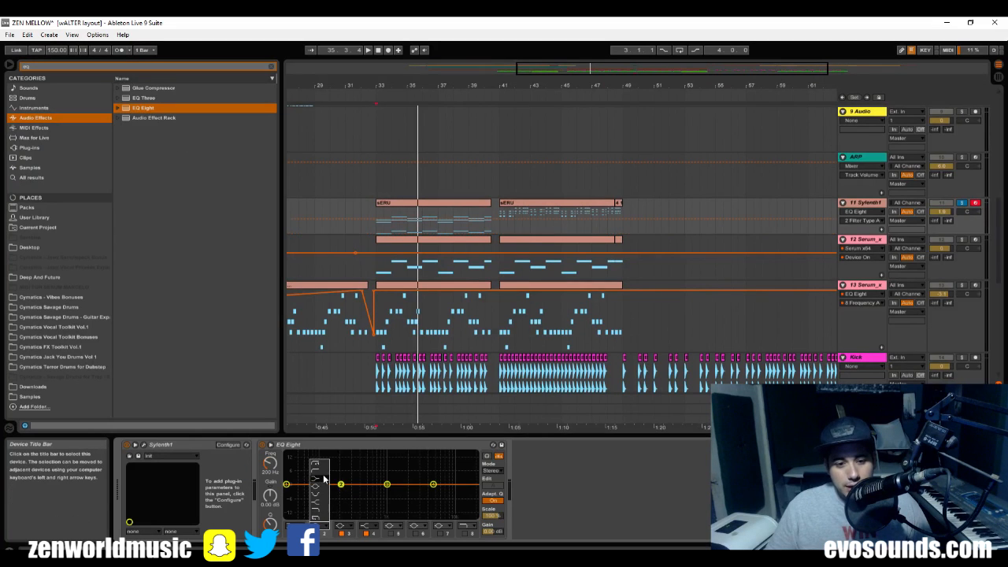
pyautogui.click(325, 472)
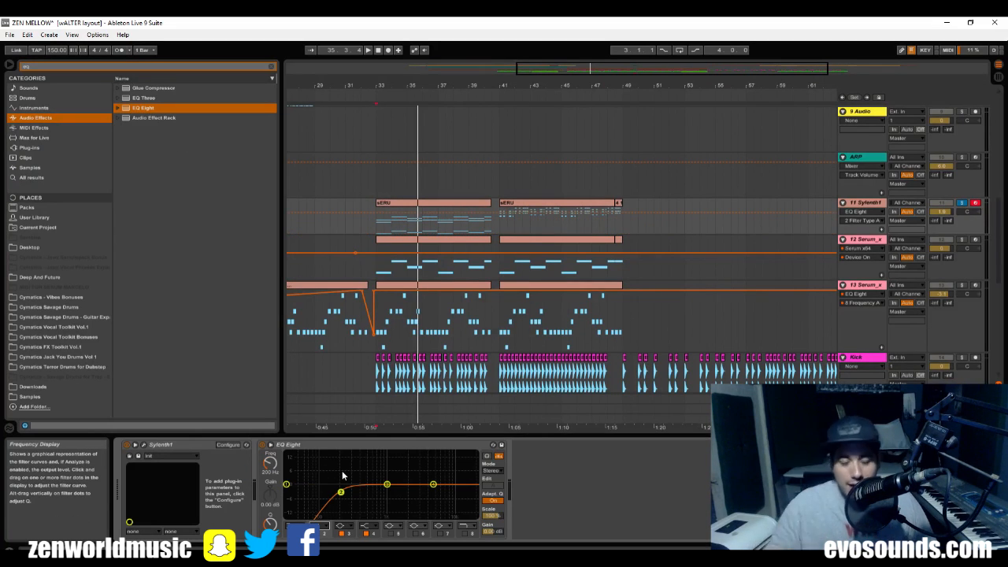
pyautogui.press('space')
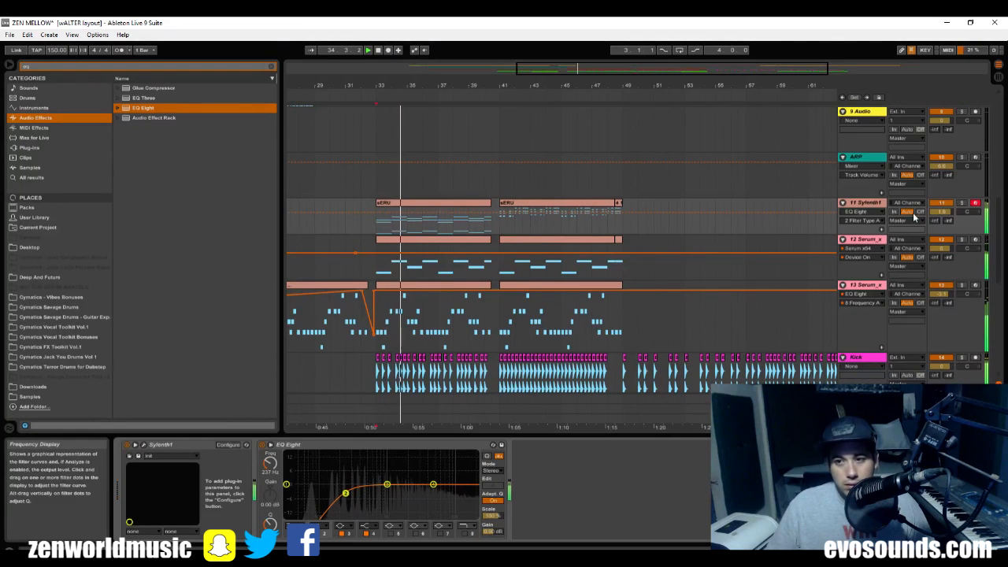
pyautogui.moveTo(942, 212); pyautogui.dragTo(941, 228)
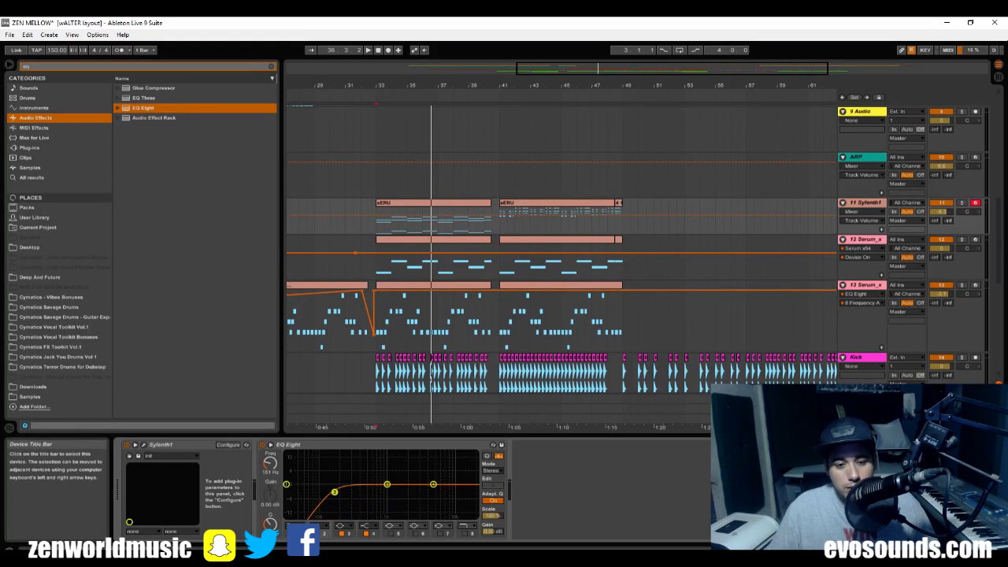
pyautogui.press('space')
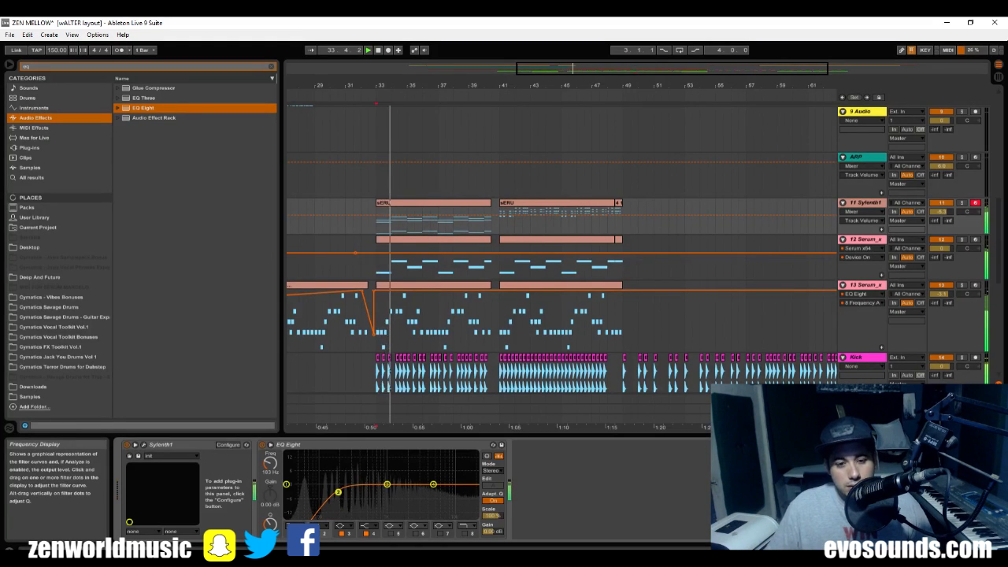
# Raise EQ Eight's band 2 low cut to about 208 Hz and briefly review the Sylenth1 settings.
pyautogui.moveTo(339, 494); pyautogui.dragTo(342, 495)
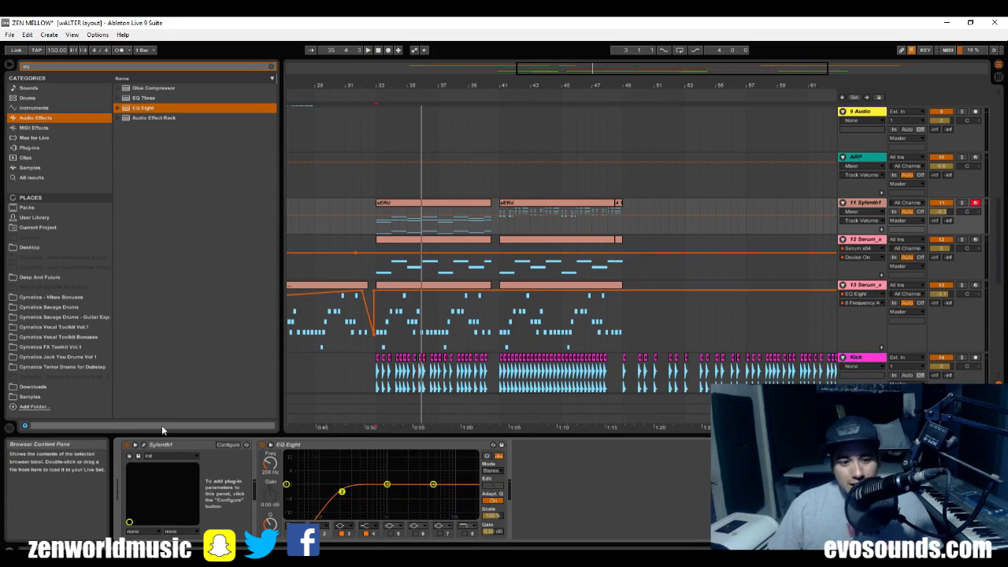
pyautogui.click(138, 445)
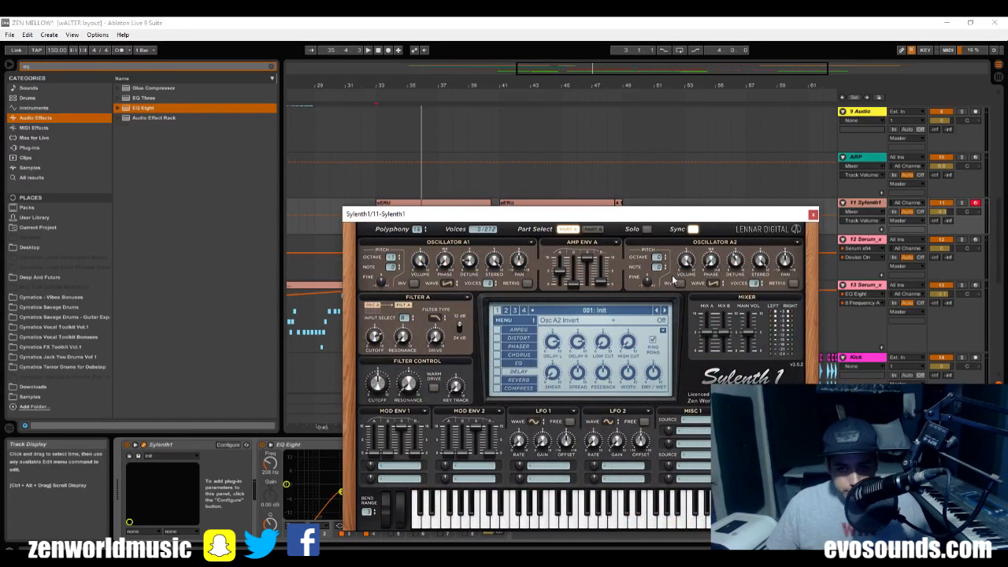
pyautogui.click(813, 215)
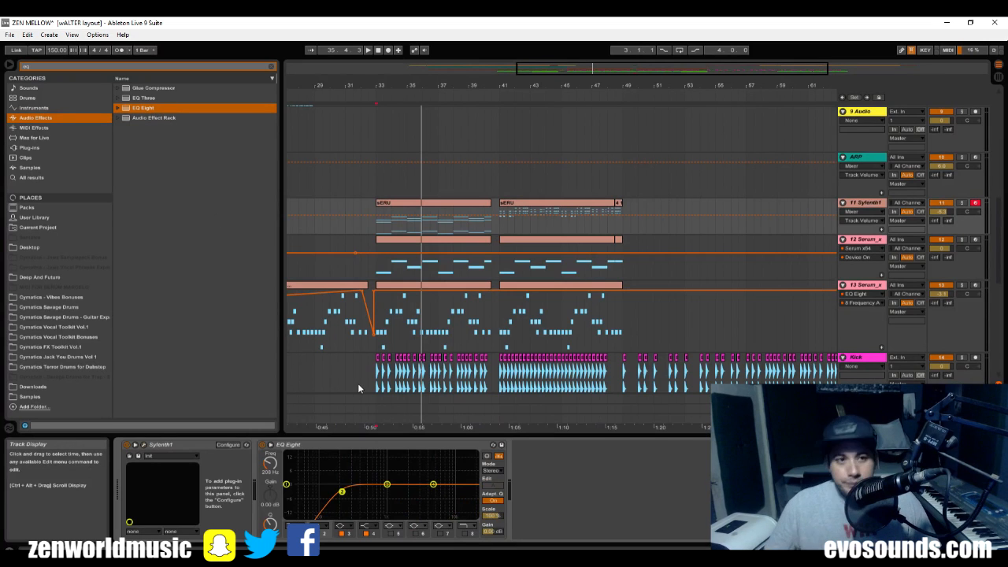
# Search the audio effects for "ott", add the OTT preset after EQ Eight, and lower its Amount while playing the soloed chords.
pyautogui.click(272, 67)
pyautogui.moveTo(152, 98); pyautogui.dragTo(175, 117)
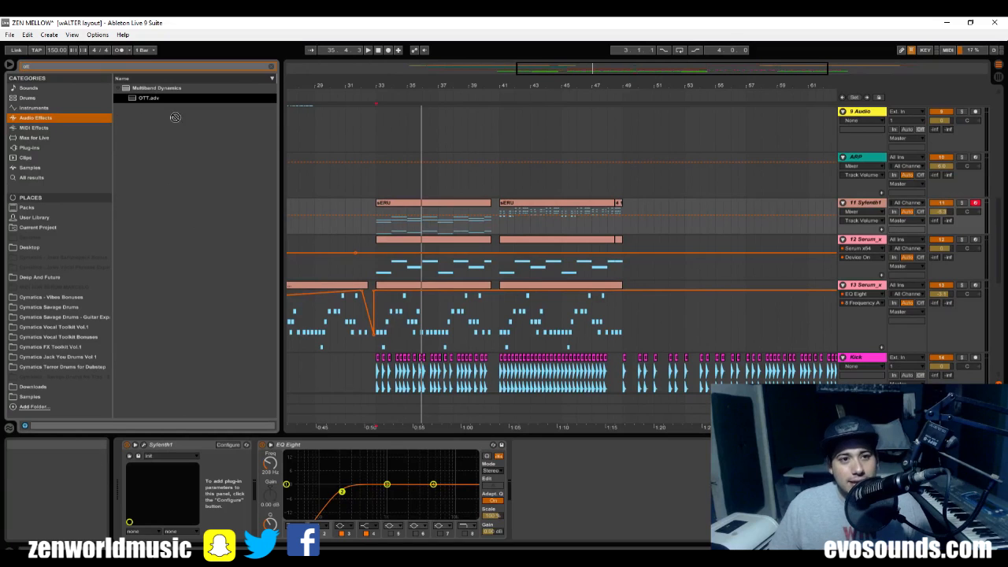
pyautogui.moveTo(575, 520); pyautogui.dragTo(576, 520)
pyautogui.press('space')
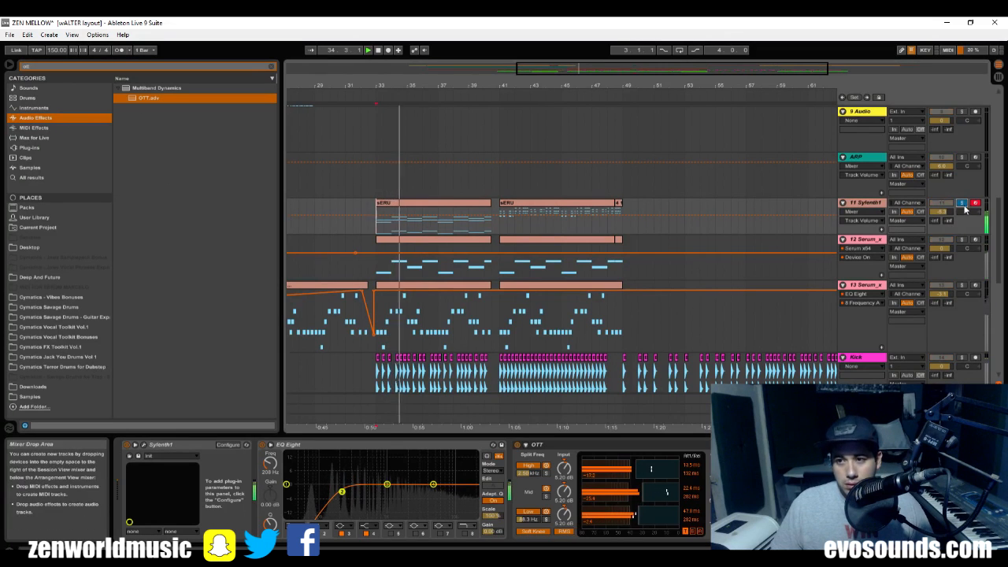
pyautogui.moveTo(750, 516); pyautogui.dragTo(750, 528)
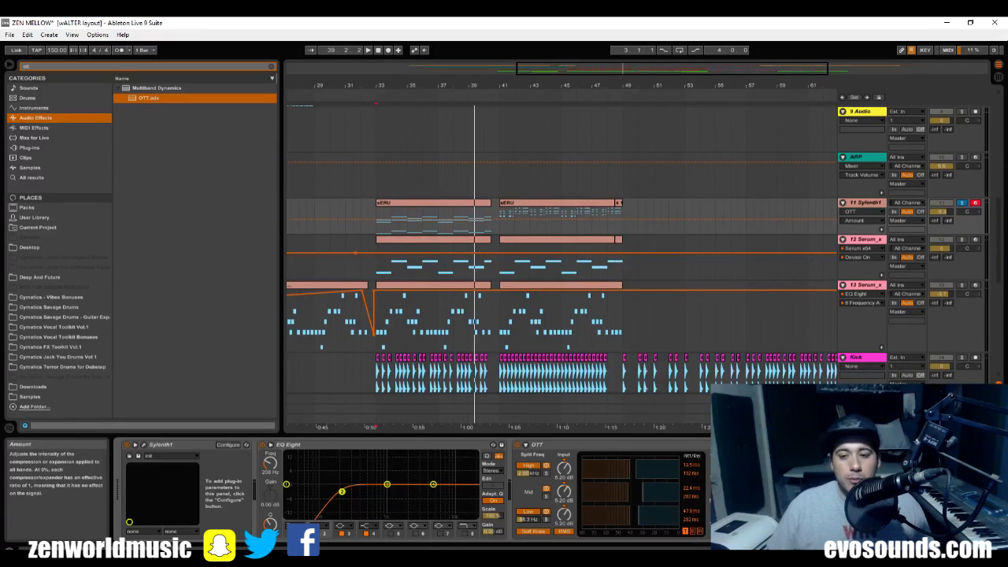
pyautogui.press('space')
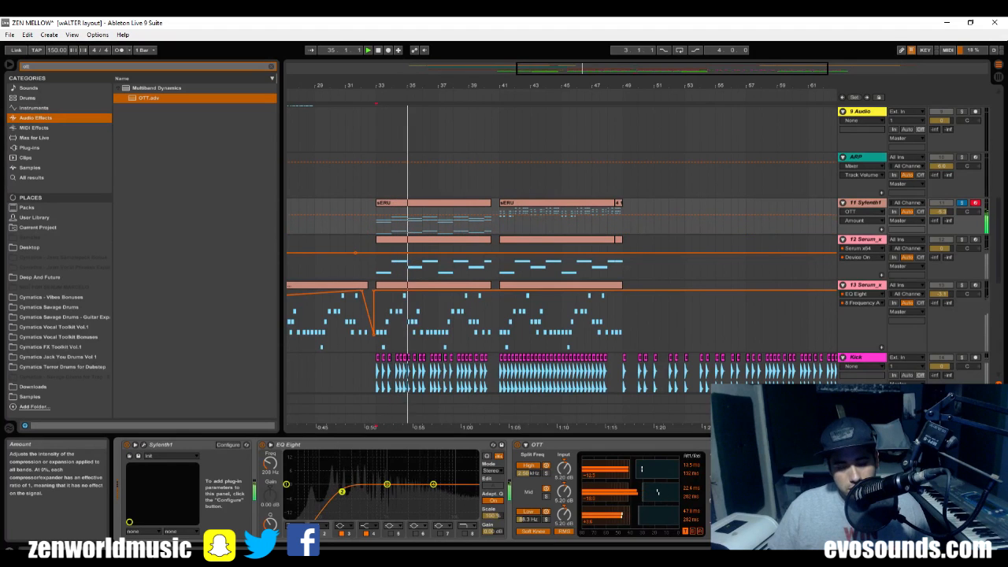
pyautogui.press('space')
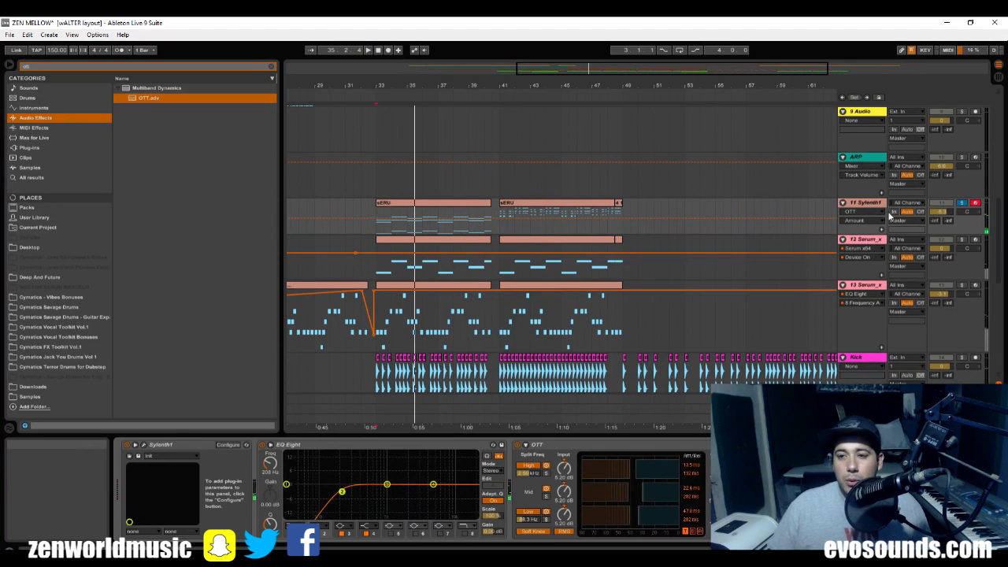
# Search the audio effects for "AU" and insert Auto Filter between EQ Eight and OTT on the Sylenth1 track.
pyautogui.click(866, 212)
pyautogui.click(852, 242)
pyautogui.click(272, 67)
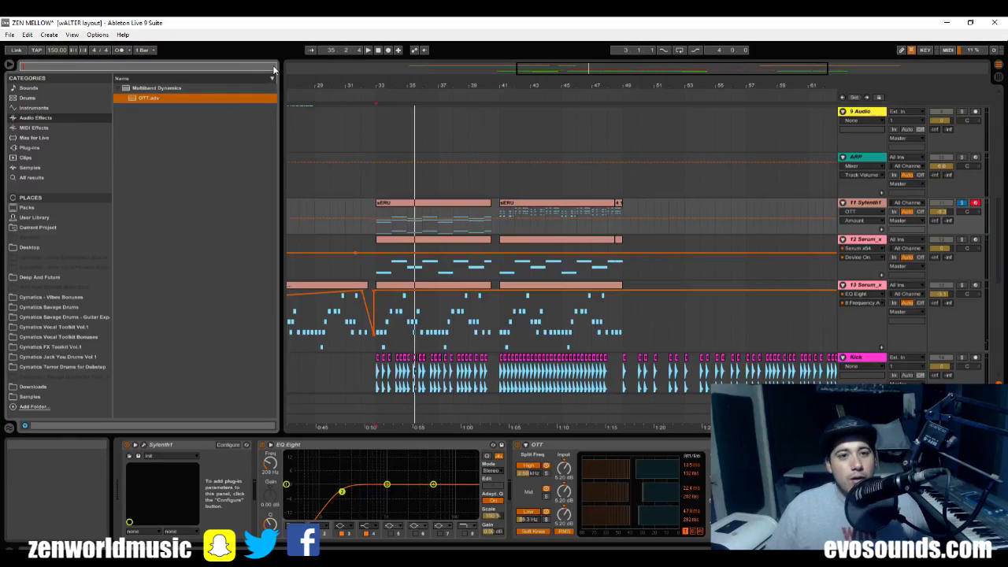
pyautogui.write('AU')
pyautogui.scroll(-5, 204, 410)
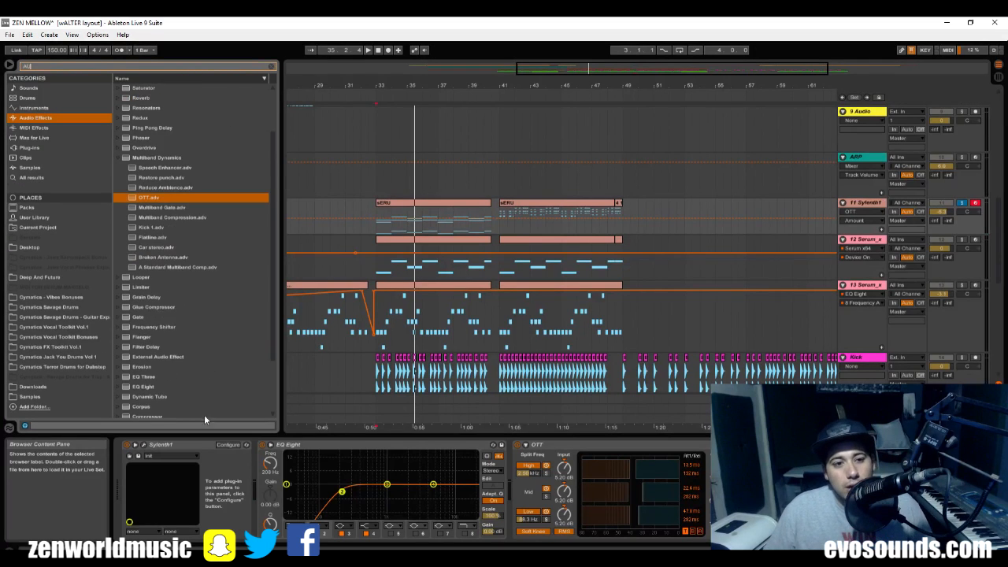
pyautogui.click(144, 402)
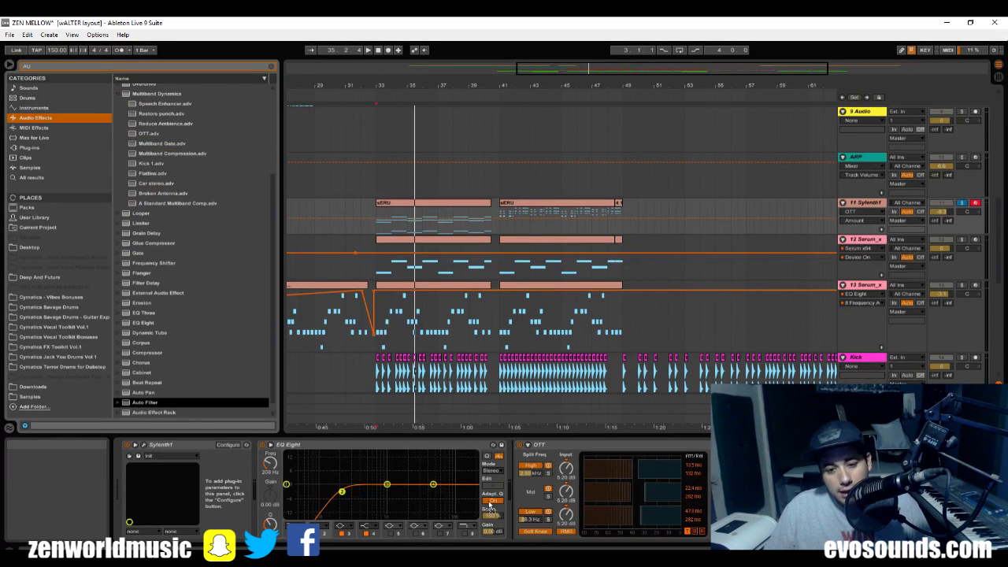
# Boost EQ Eight's band 4 by about 1.9 dB at 3.74 kHz and set Auto Filter to a highpass at about 77.1 Hz.
pyautogui.moveTo(434, 485); pyautogui.dragTo(424, 481)
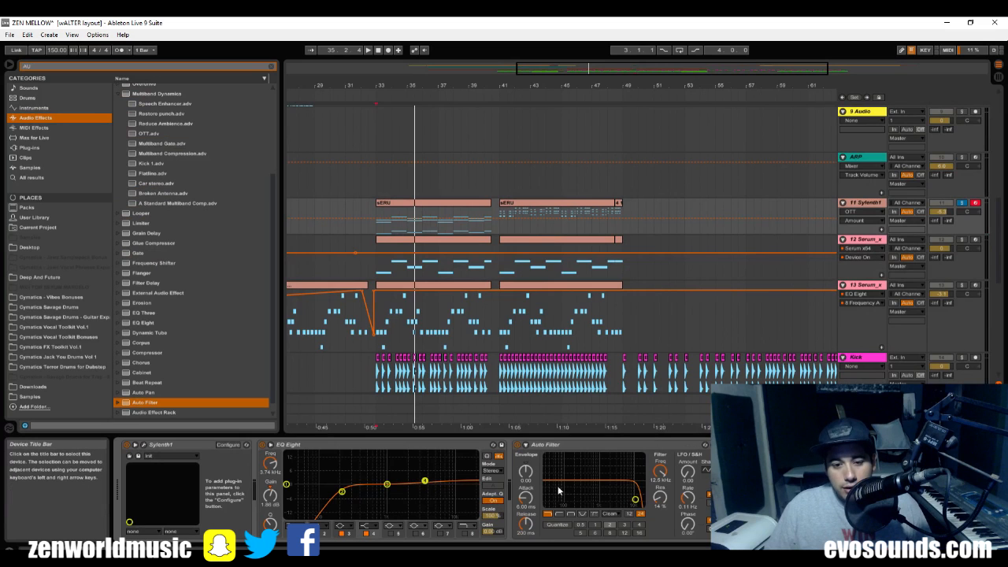
pyautogui.click(570, 514)
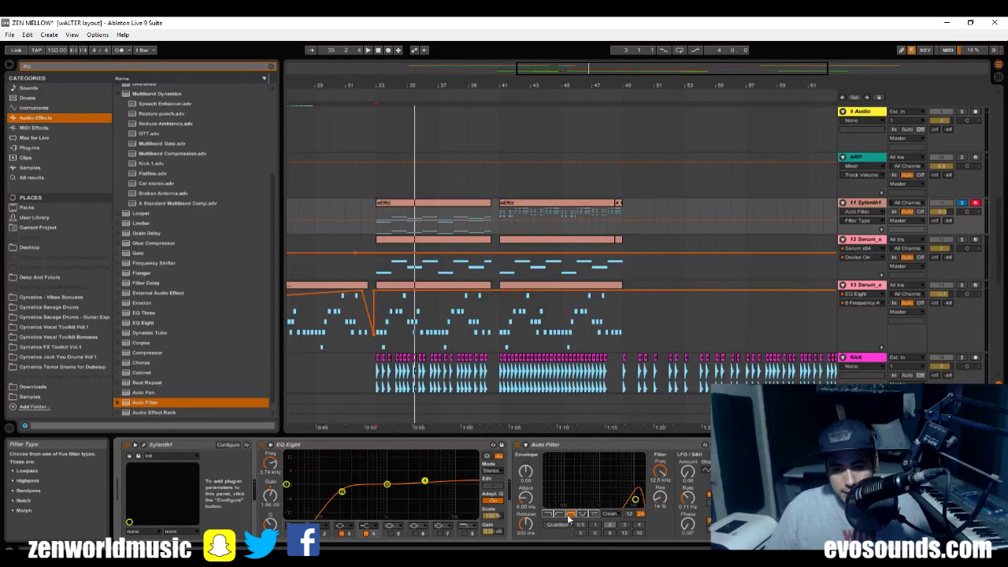
pyautogui.moveTo(578, 505); pyautogui.dragTo(562, 504)
pyautogui.press('space')
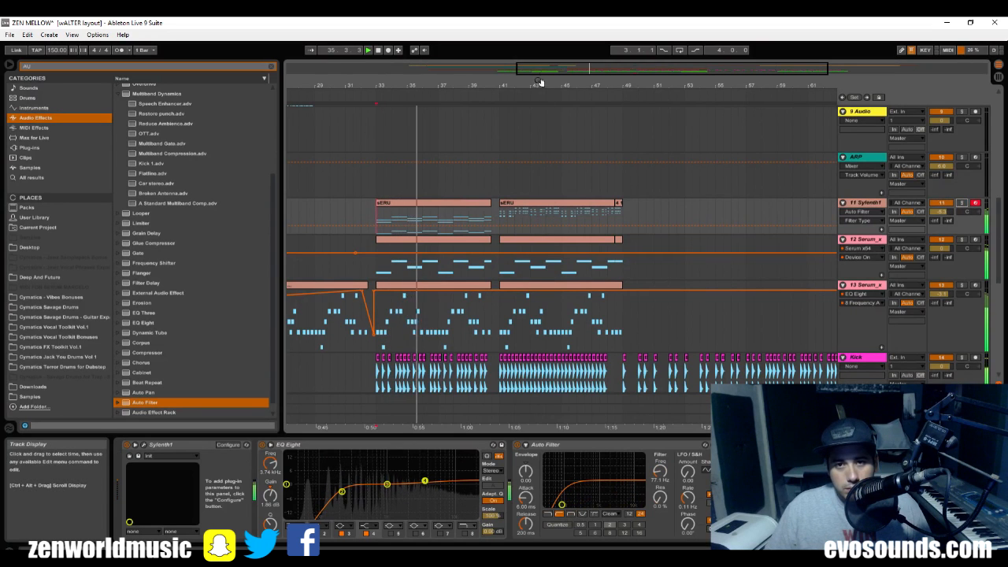
# Play the drop in the full mix, and audition the Sylenth1 chord clip soloed.
pyautogui.moveTo(542, 75); pyautogui.dragTo(418, 70)
pyautogui.click(529, 271)
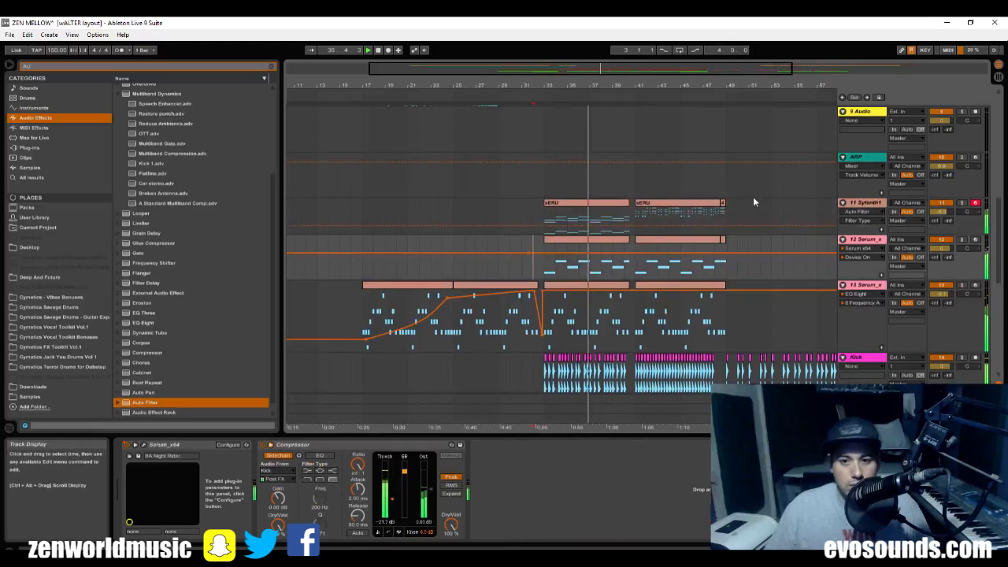
pyautogui.click(638, 218)
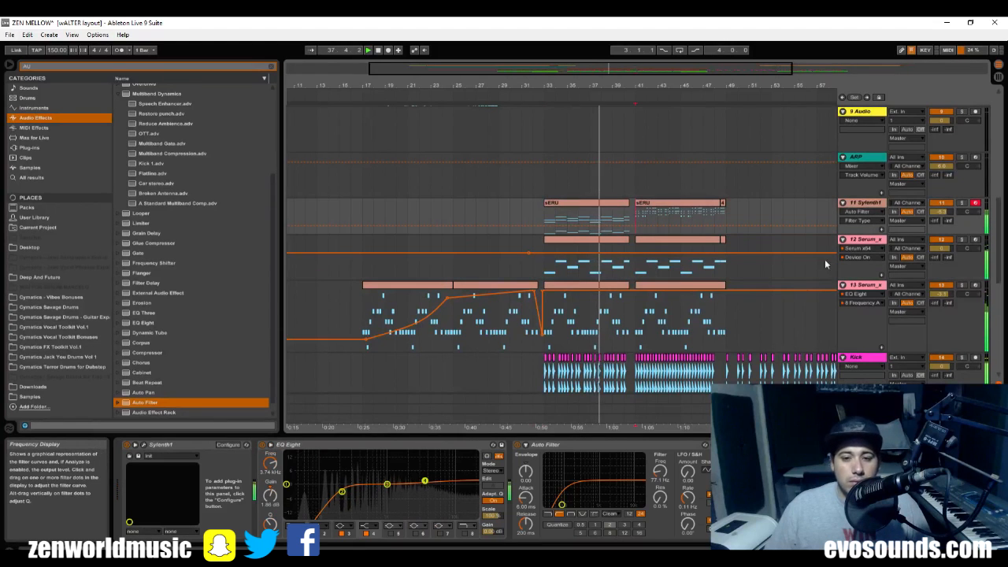
pyautogui.click(882, 250)
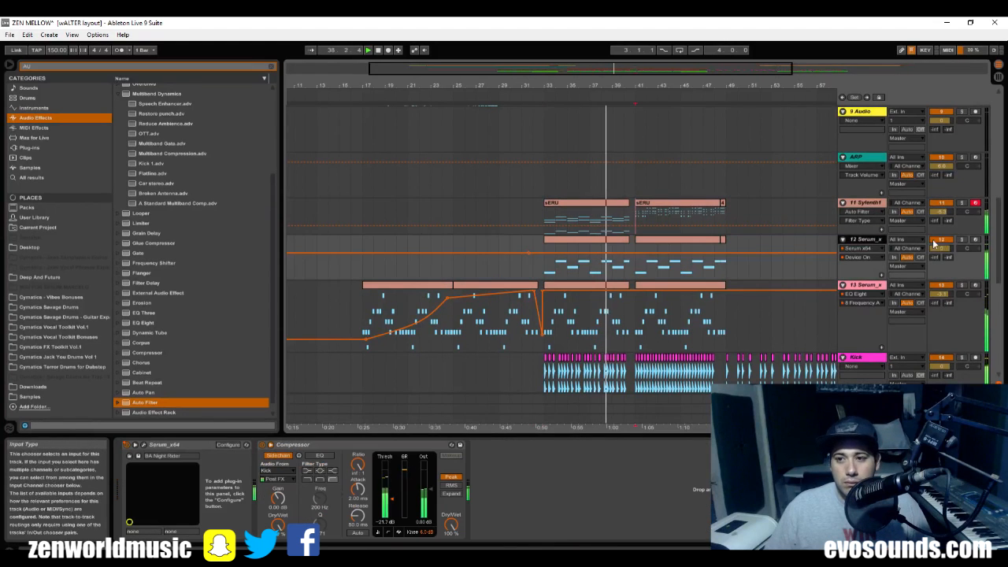
pyautogui.click(961, 285)
pyautogui.press('space')
pyautogui.press('space')
pyautogui.press('space')
pyautogui.click(962, 203)
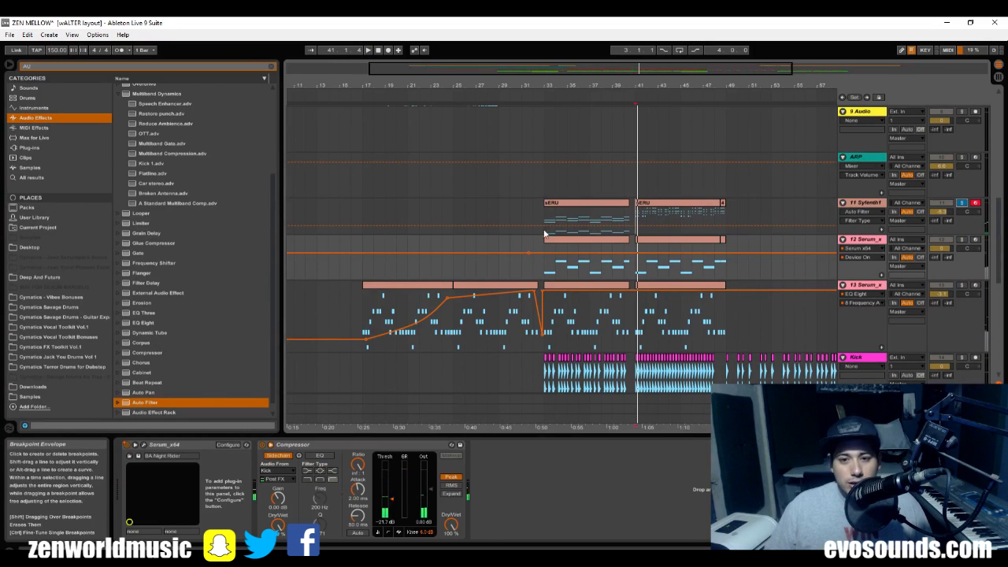
pyautogui.doubleClick(579, 222)
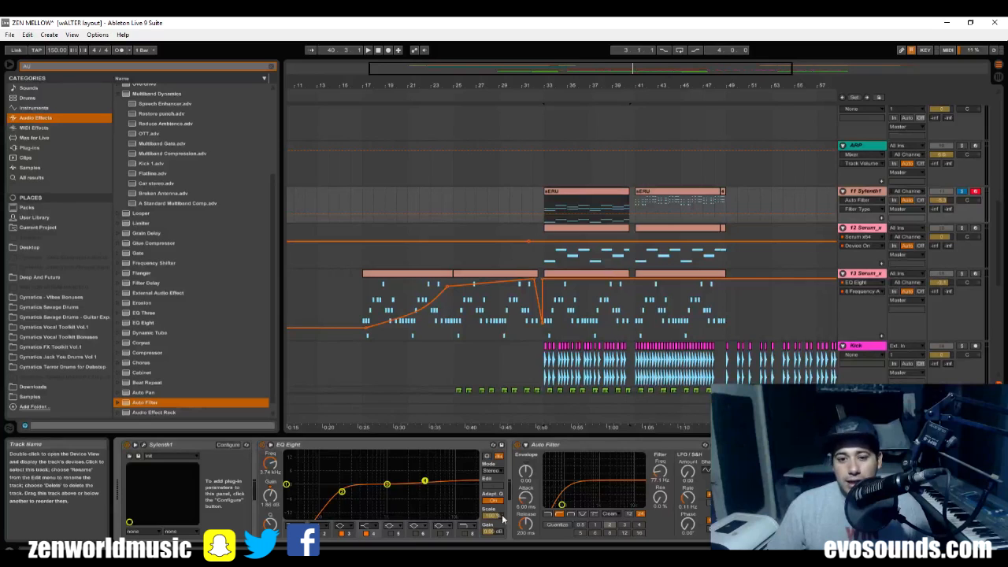
# Change EQ Eight's band 4 to a cut of about 4.6 dB near 600 Hz and lower the Sylenth1 track's volume against the full mix.
pyautogui.moveTo(423, 481); pyautogui.dragTo(413, 492)
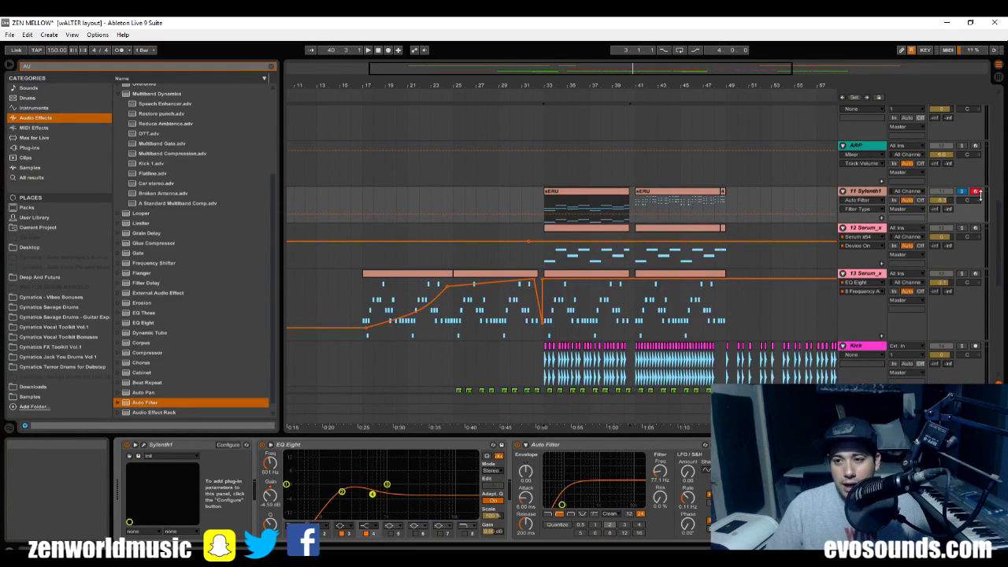
pyautogui.press('space')
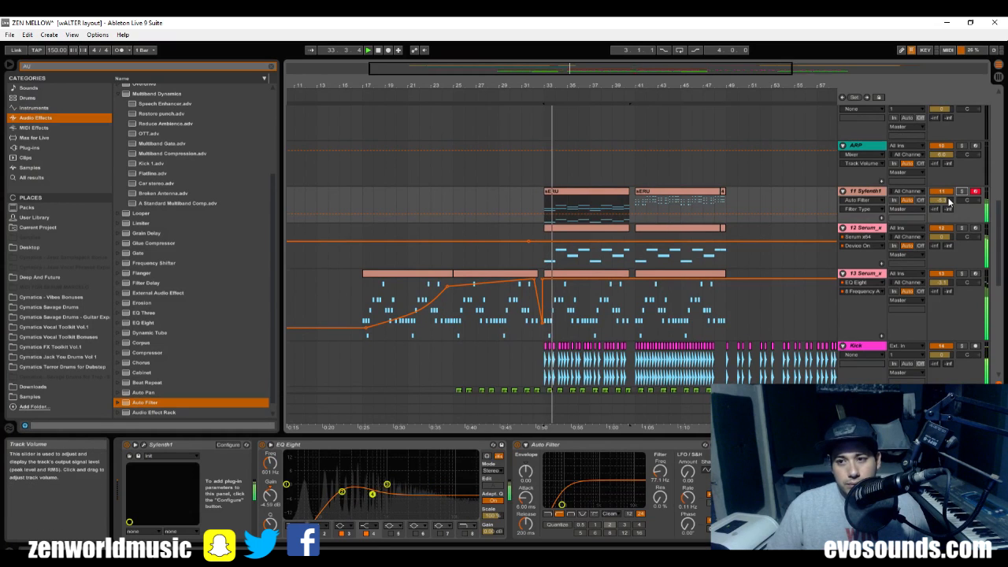
pyautogui.moveTo(946, 202); pyautogui.dragTo(931, 203)
pyautogui.click(870, 192)
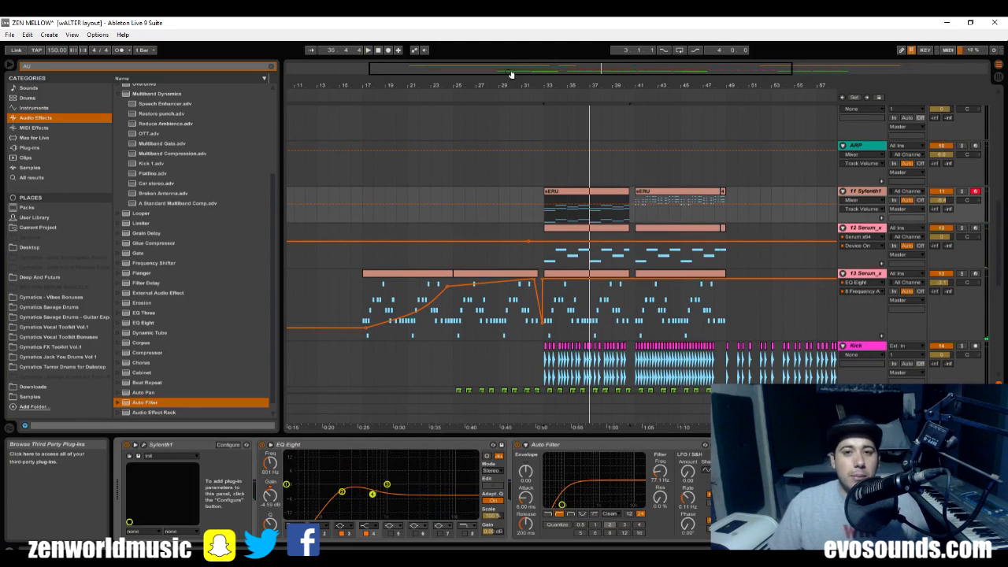
# Open the first Sylenth1 chord clip in the MIDI note editor and enlarge the view until the note names are readable.
pyautogui.doubleClick(602, 212)
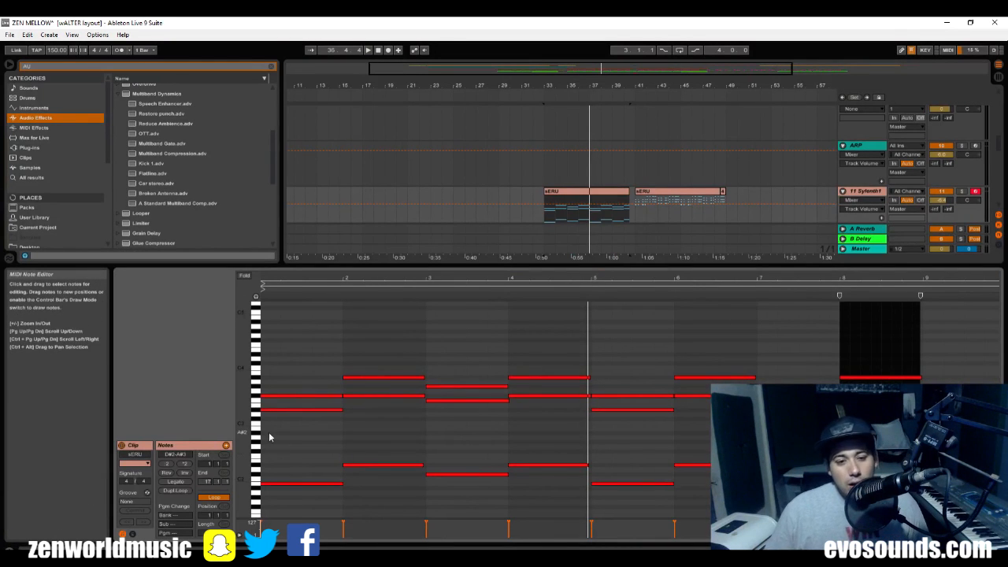
pyautogui.moveTo(244, 436)
pyautogui.mouseDown()
pyautogui.moveTo(271, 436)
pyautogui.moveTo(258, 435)
pyautogui.mouseUp()
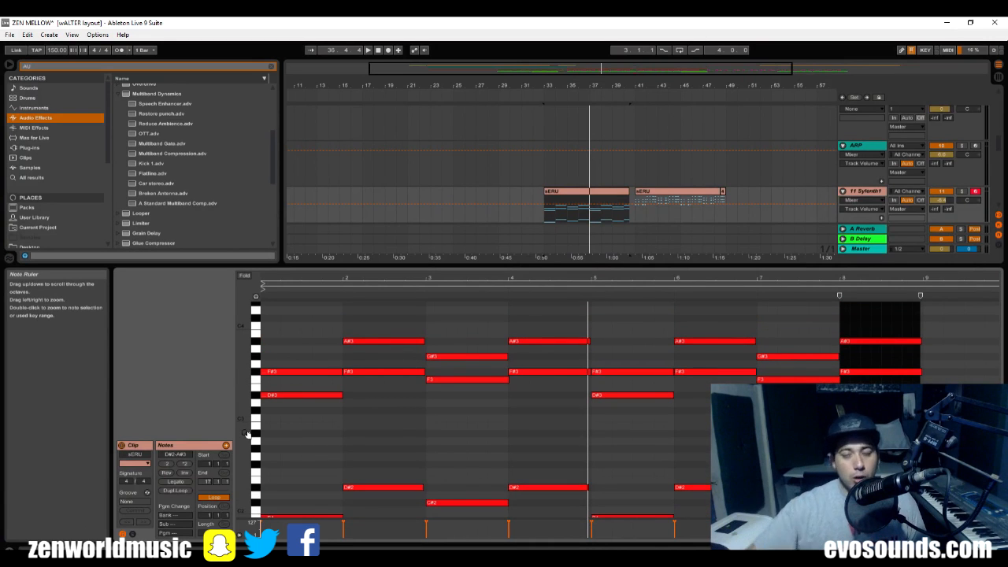
pyautogui.scroll(-3, 360, 495)
pyautogui.scroll(2, 308, 441)
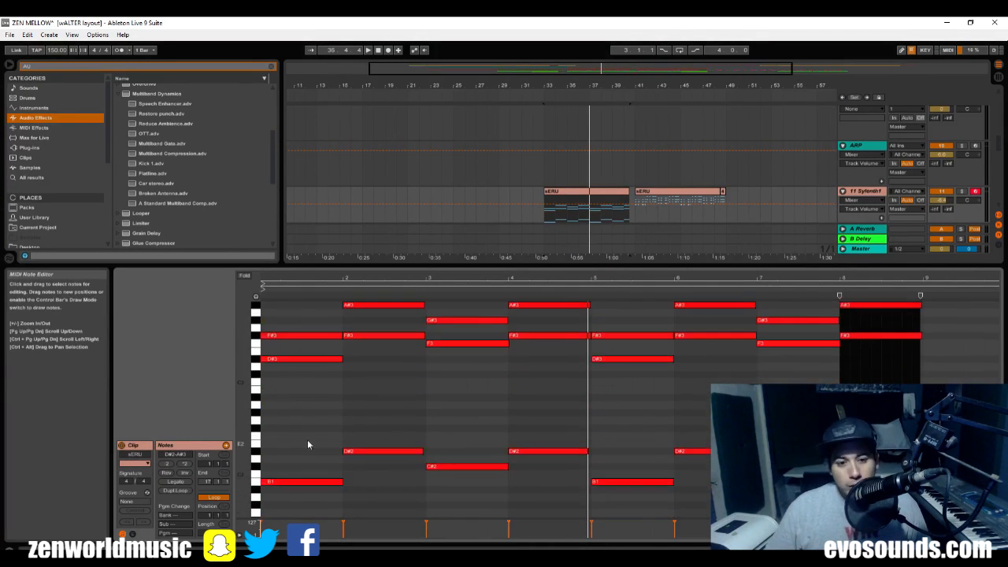
# Transpose the upper chord notes down one octave, leaving the bass notes in place, and play the clip.
pyautogui.moveTo(292, 433); pyautogui.dragTo(1004, 110)
pyautogui.hotkey('shift', 'Down')
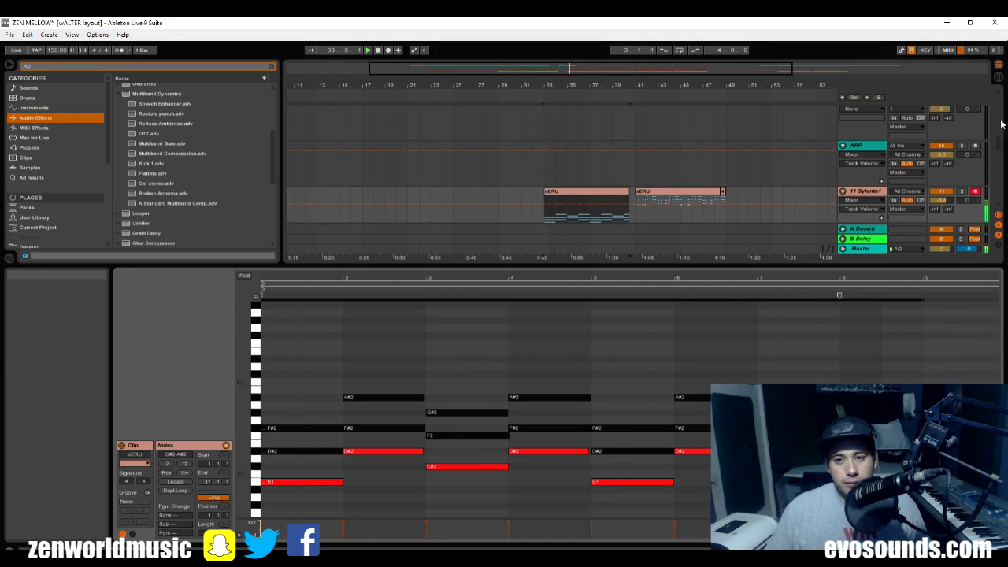
pyautogui.click(460, 395)
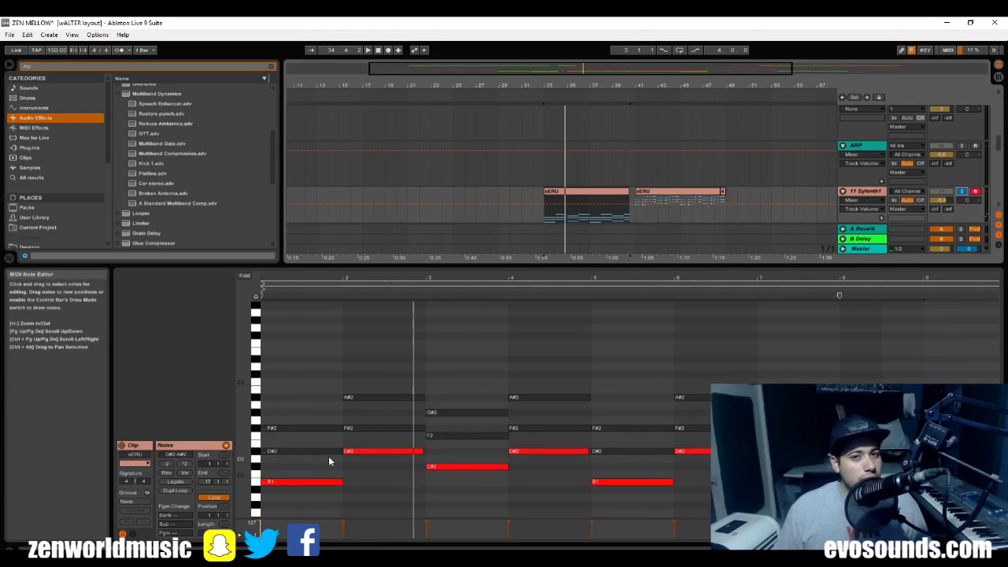
# Transpose the upper chord notes in bars 1 to 4 back up one octave without moving the bass notes.
pyautogui.moveTo(328, 463); pyautogui.dragTo(353, 391)
pyautogui.hotkey('shift', 'Up')
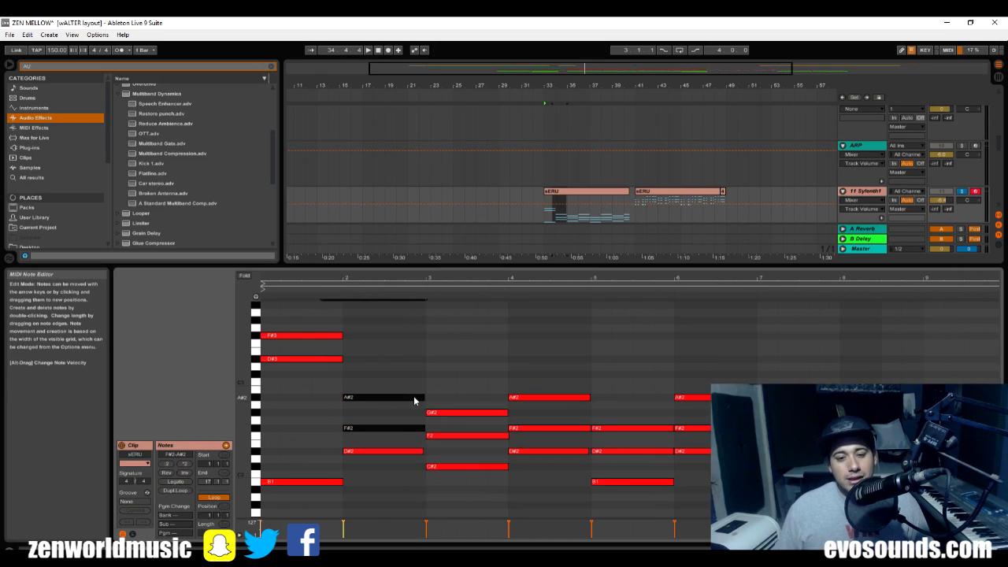
pyautogui.hotkey('shift', 'Up')
pyautogui.moveTo(438, 458); pyautogui.dragTo(552, 385)
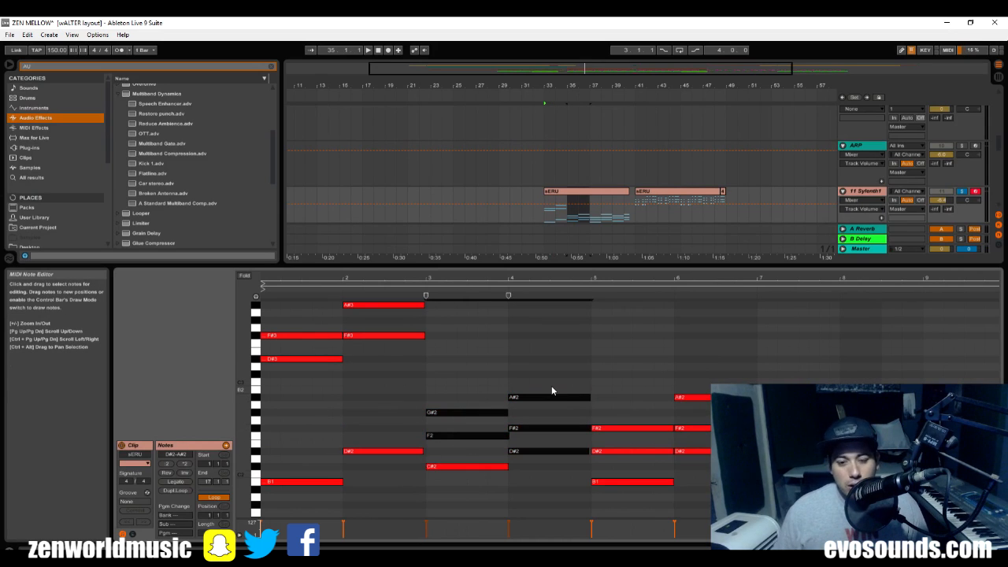
pyautogui.moveTo(489, 370); pyautogui.dragTo(512, 439)
pyautogui.hotkey('shift', 'Up')
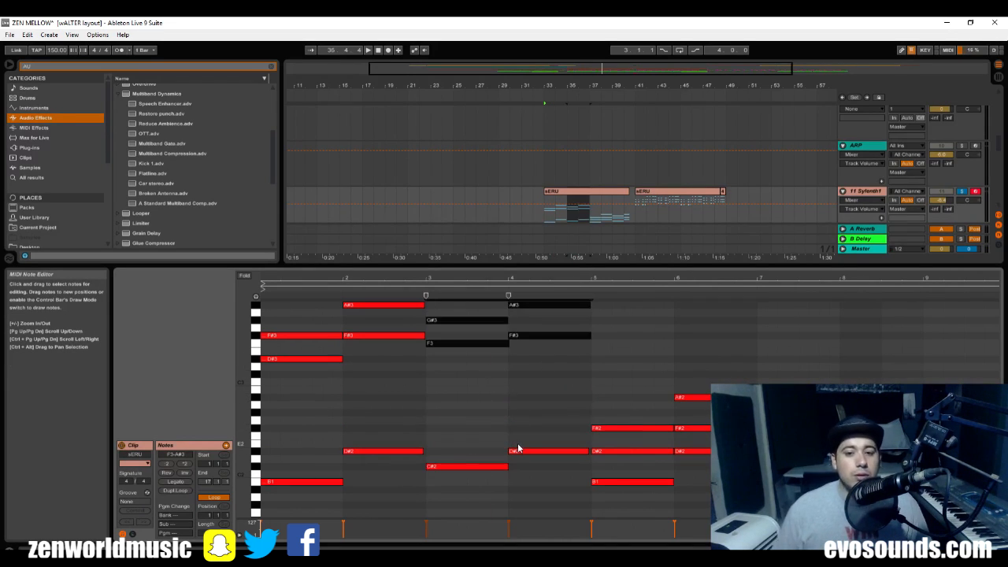
# Transpose the upper chord notes in bars 5 and 6 back up one octave.
pyautogui.moveTo(673, 346); pyautogui.dragTo(684, 440)
pyautogui.hotkey('shift', 'Up')
pyautogui.hotkey('shift', 'Up')
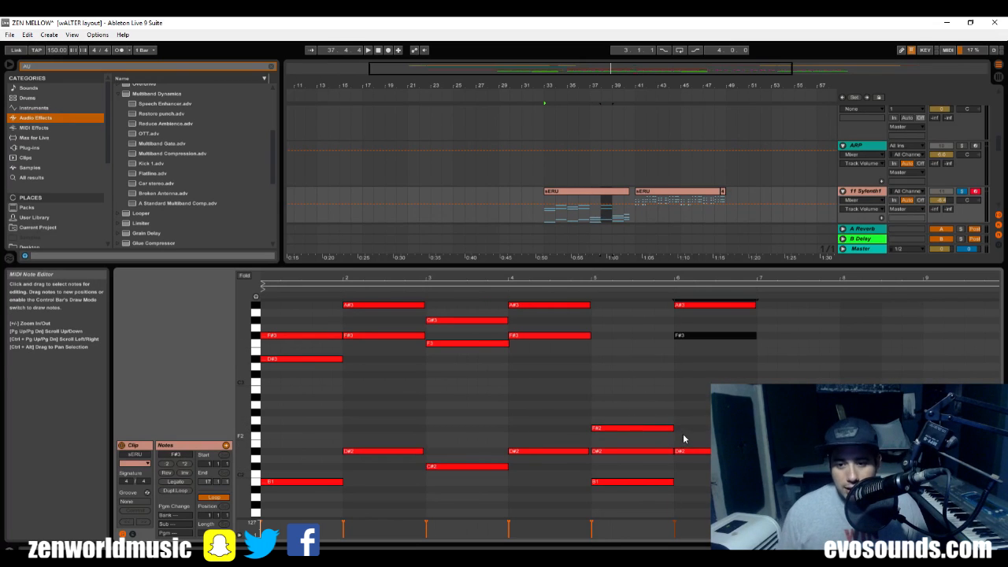
pyautogui.click(640, 428)
pyautogui.keyDown('shift'); pyautogui.click(612, 456); pyautogui.keyUp('shift')
pyautogui.hotkey('shift', 'Up')
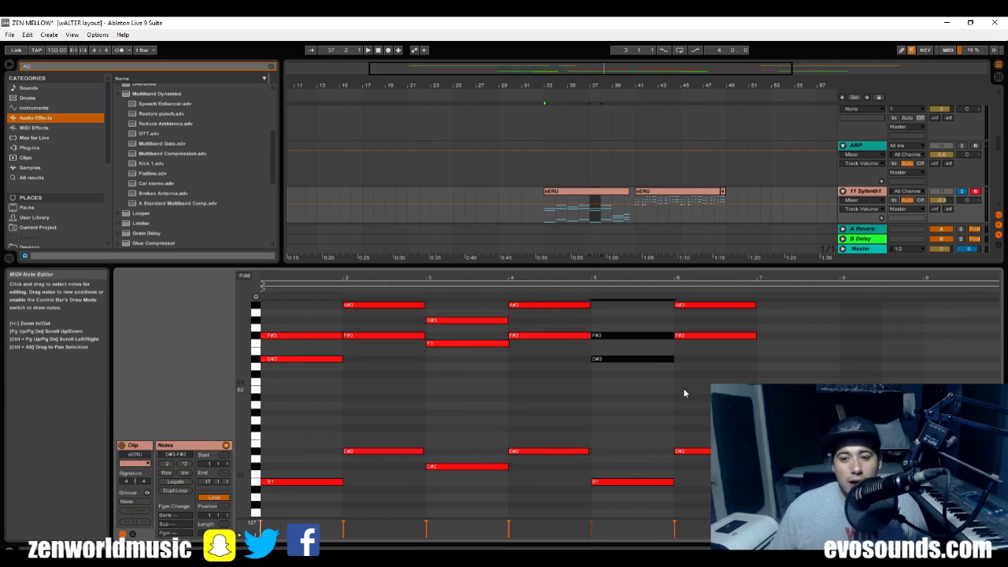
# Transpose the upper chord notes in bars 7 and 8 back up one octave and play the chords soloed.
pyautogui.moveTo(684, 390); pyautogui.dragTo(8, 19)
pyautogui.hotkey('shift', 'Down')
pyautogui.hotkey('shift', 'Up')
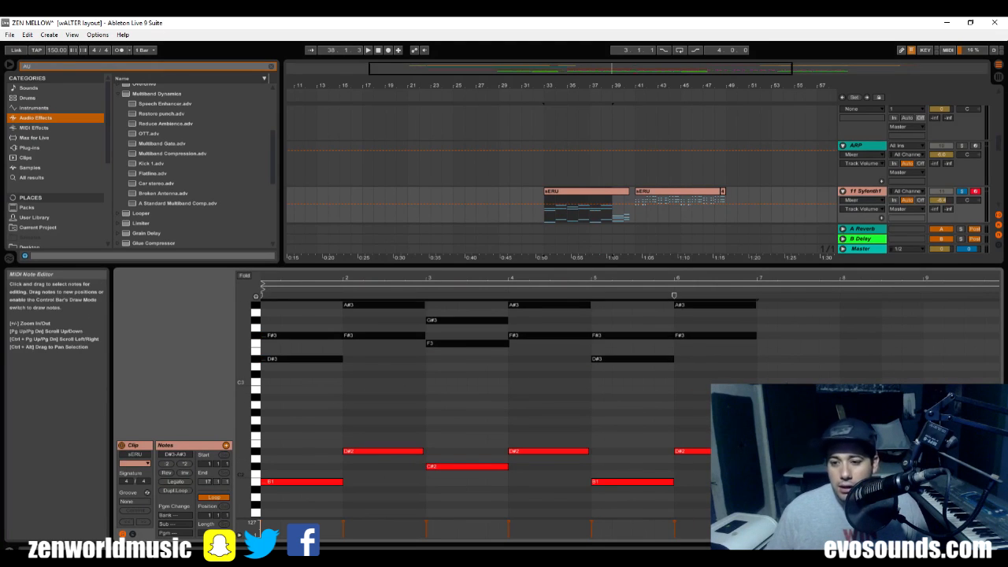
pyautogui.click(795, 413)
pyautogui.keyDown('shift'); pyautogui.click(792, 435); pyautogui.keyUp('shift')
pyautogui.hotkey('shift', 'Up')
pyautogui.moveTo(788, 442); pyautogui.dragTo(906, 413)
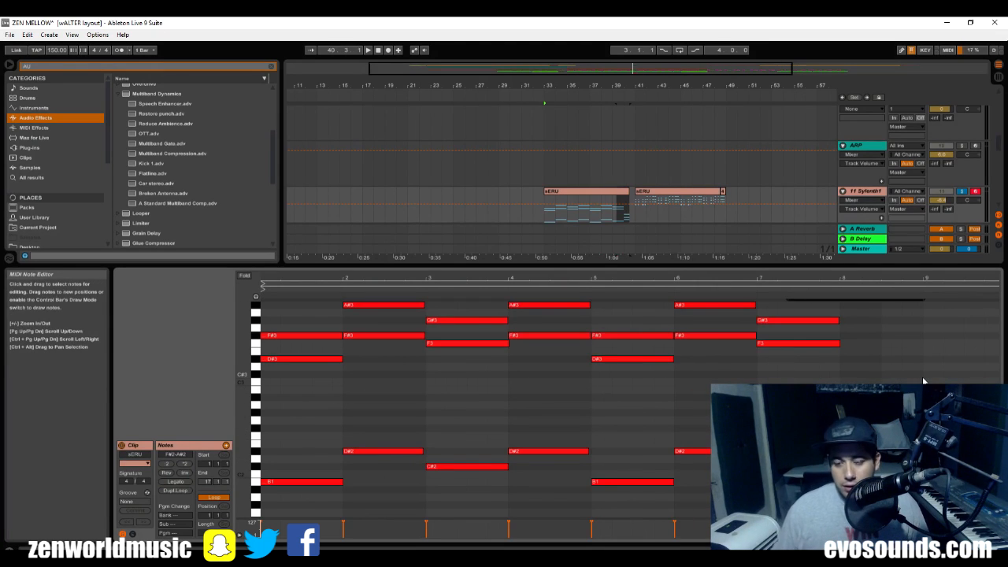
pyautogui.hotkey('ctrl', 'v')
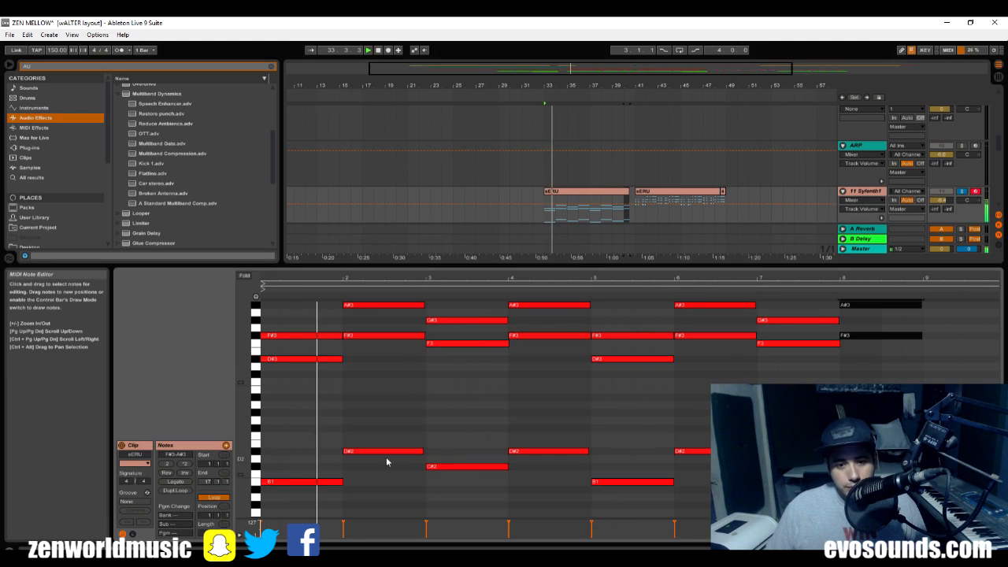
# Transpose all the clip's notes, chords and bass together, down one octave.
pyautogui.click(425, 459)
pyautogui.hotkey('ctrl', 'a')
pyautogui.hotkey('shift', 'Down')
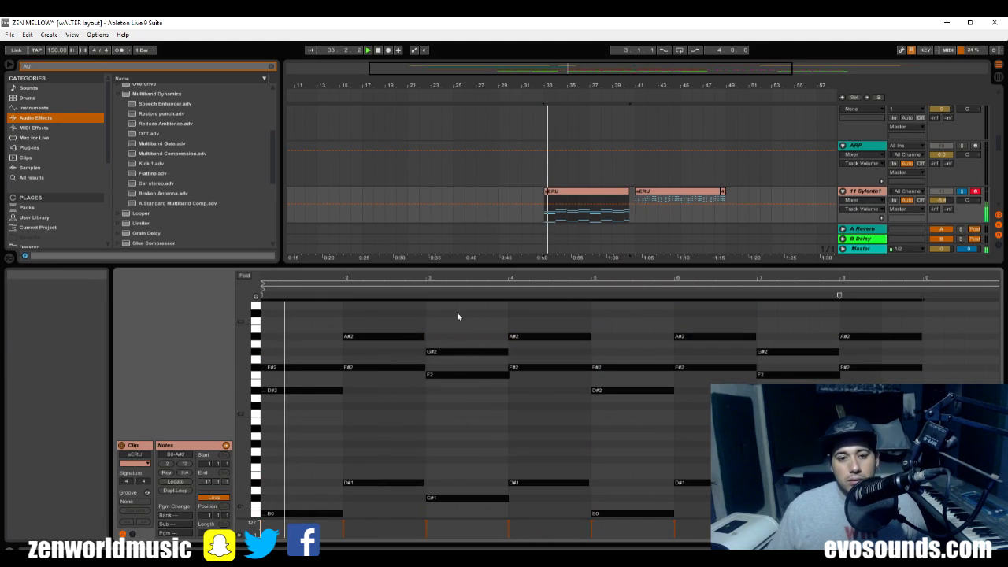
# Transpose all the clip's chord and bass notes back up one octave.
pyautogui.click(881, 336)
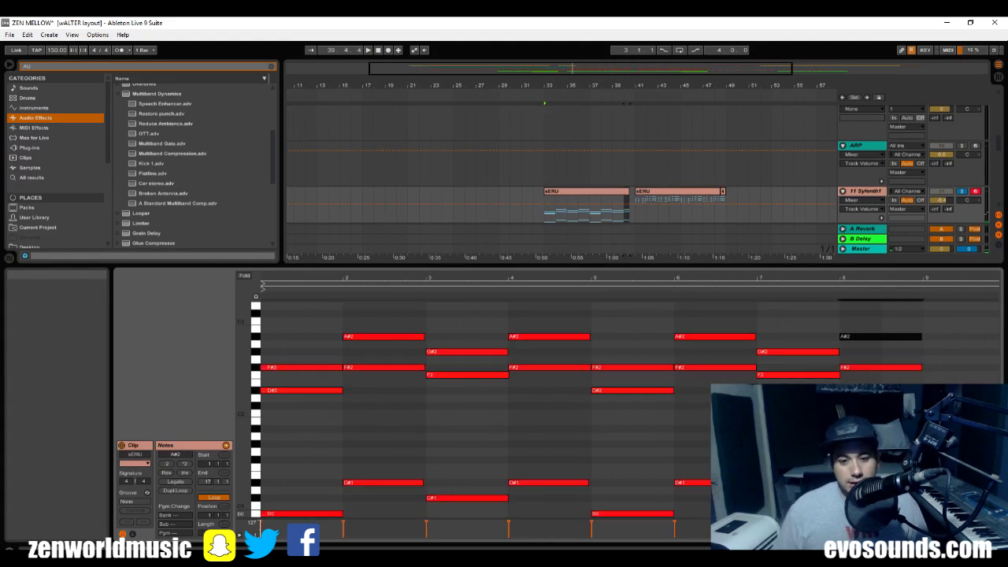
pyautogui.hotkey('ctrl', 'a')
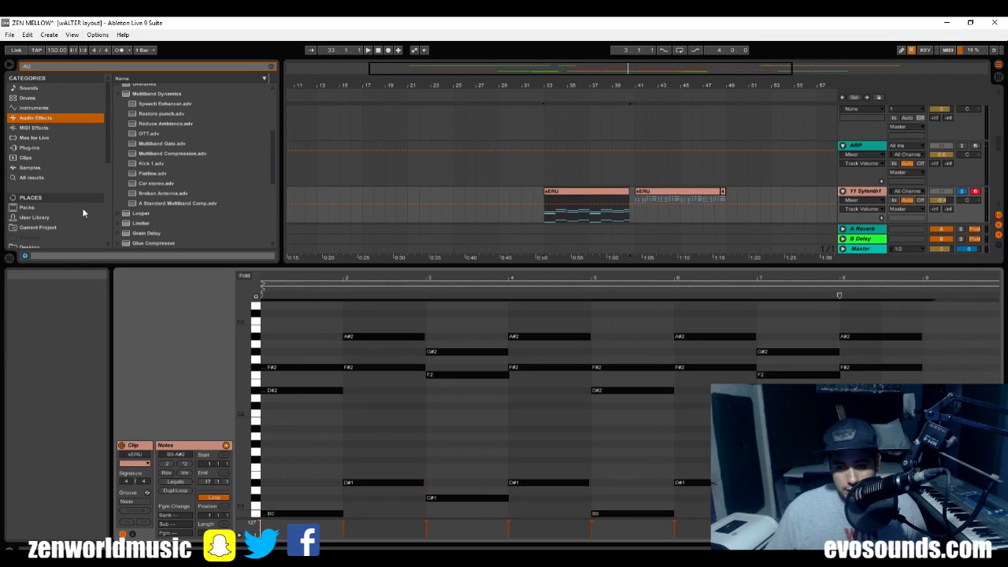
pyautogui.hotkey('shift', 'Up')
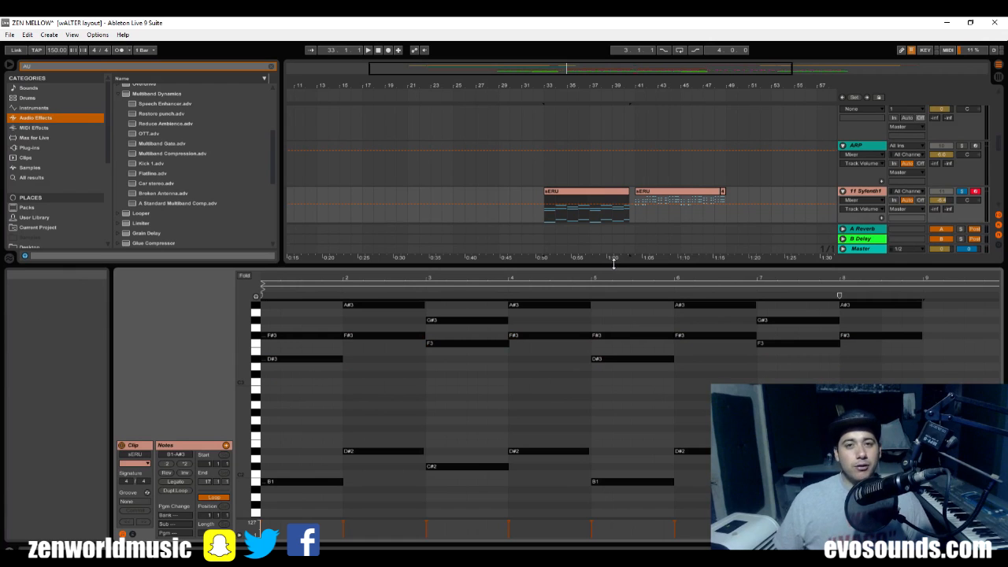
# Collapse the note editor to show the full arrangement and set the playback start at bar 33.
pyautogui.moveTo(613, 265); pyautogui.dragTo(613, 536)
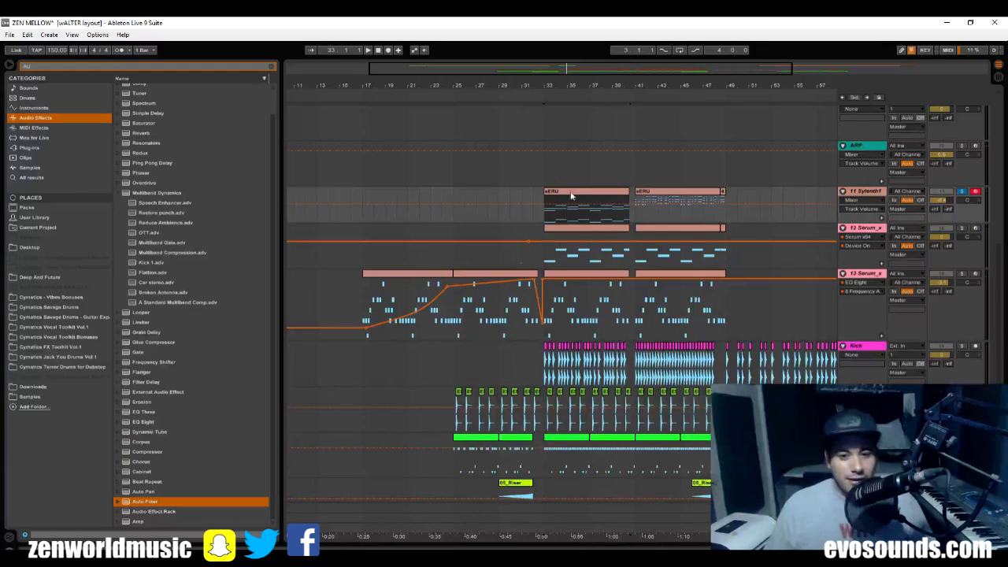
pyautogui.click(553, 263)
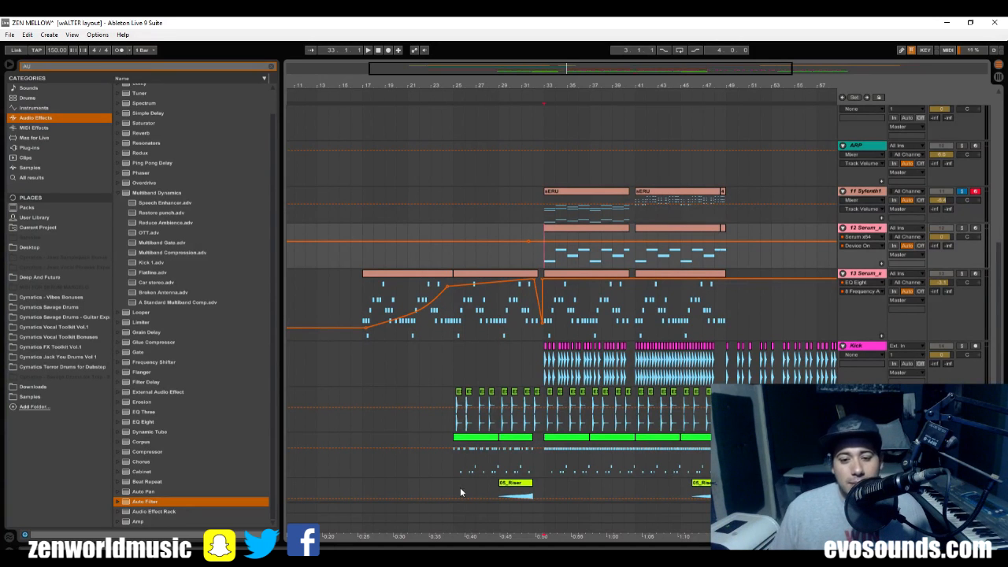
pyautogui.moveTo(513, 557)
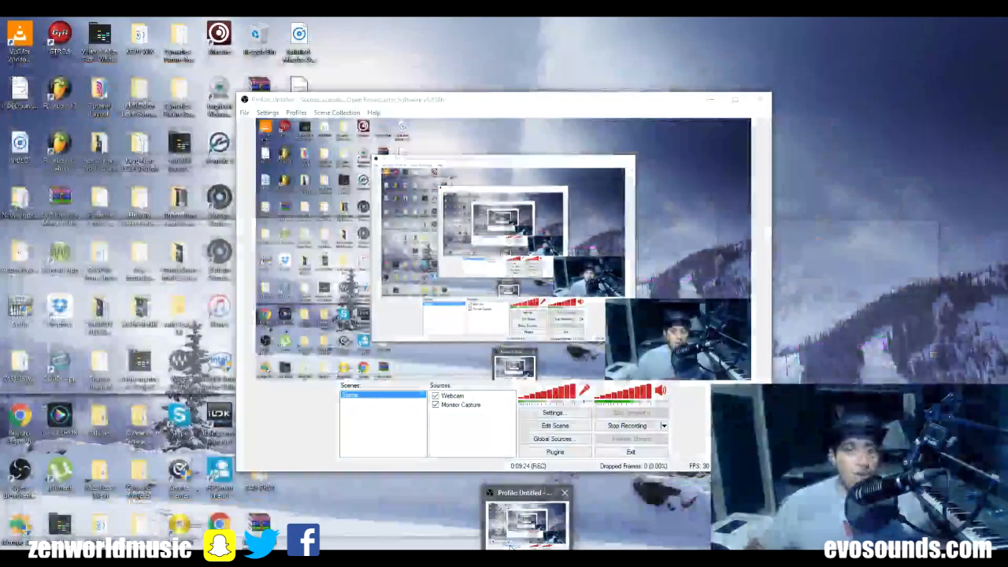
pyautogui.click(511, 543)
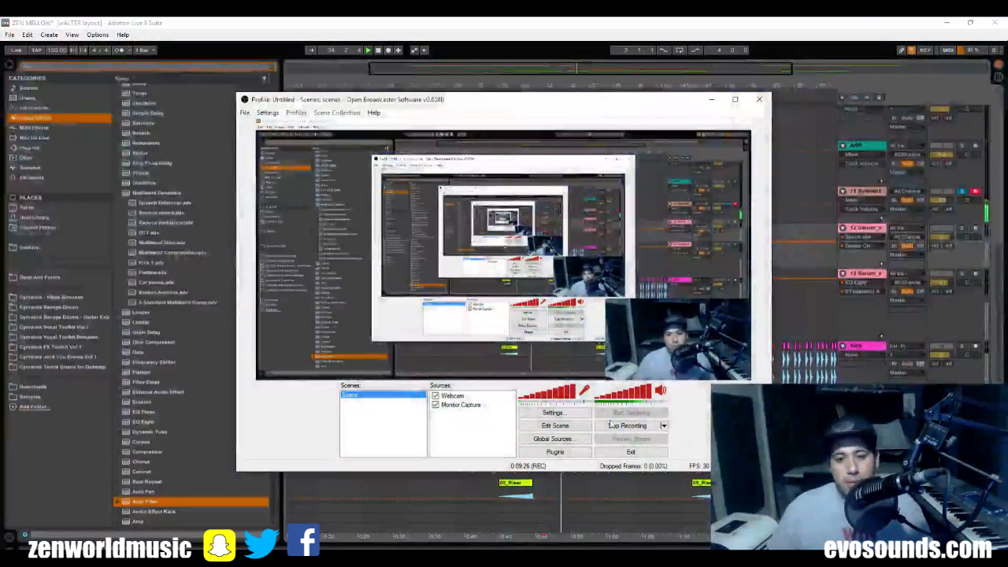